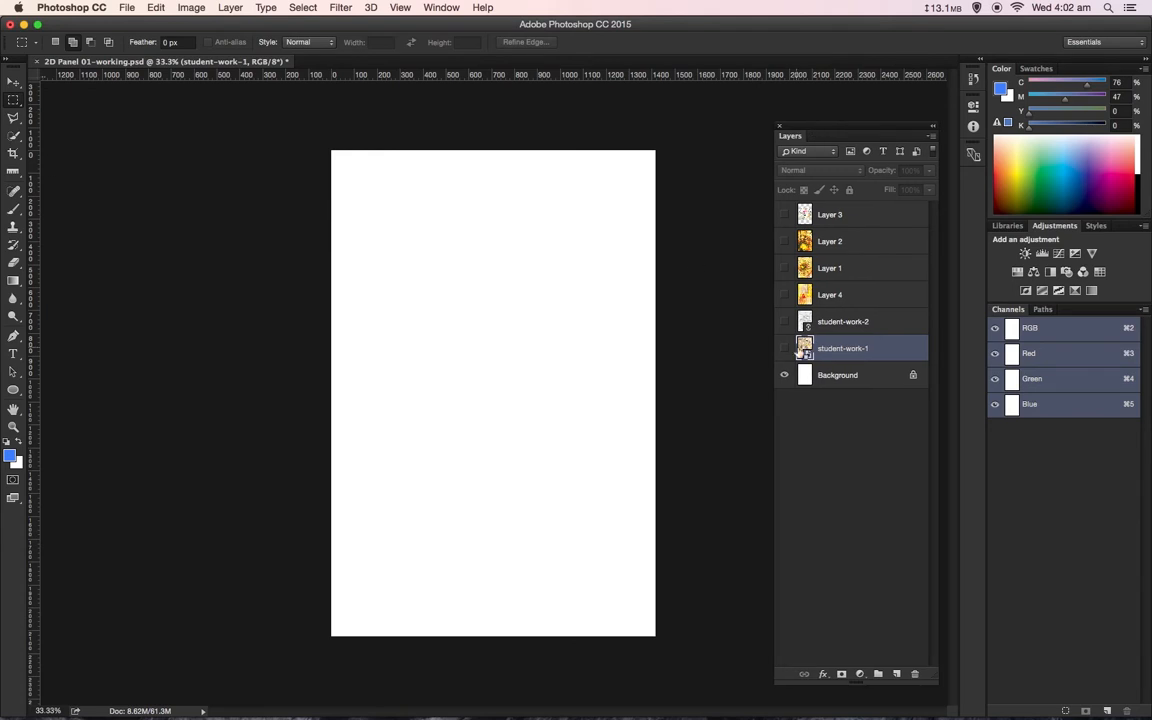
# Show the student-work-1 layer and mask it to a wide rectangular selection across the upper part of the artwork
pyautogui.click(785, 349)
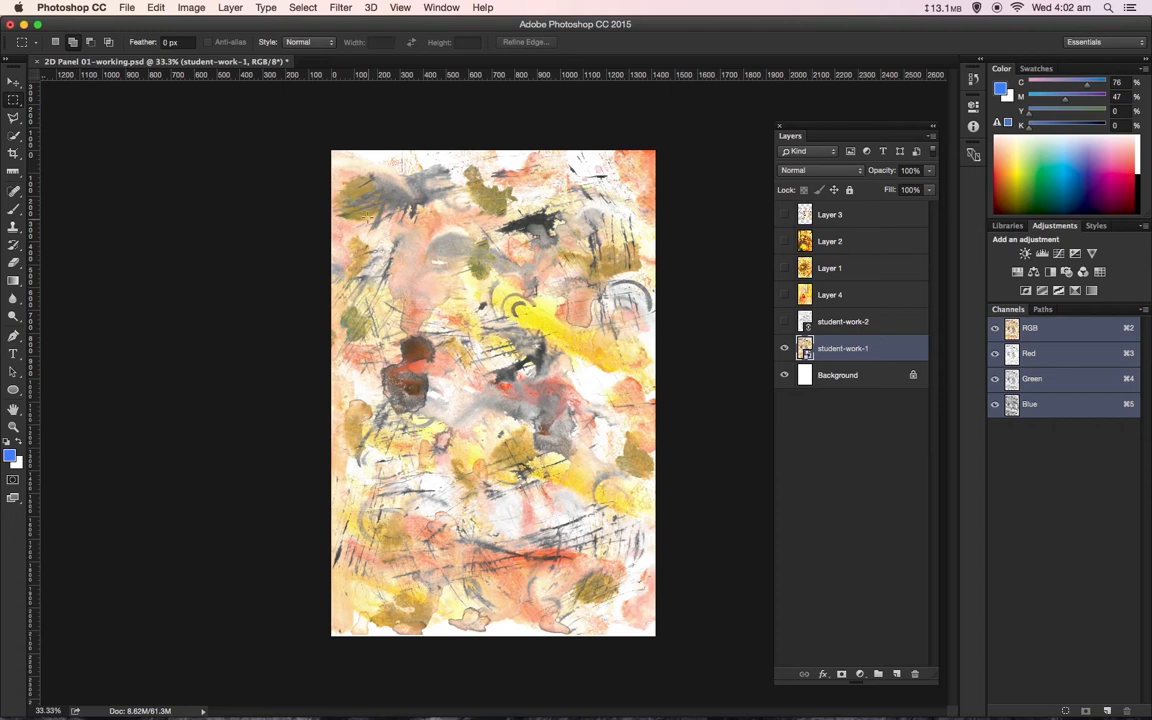
pyautogui.moveTo(366, 210); pyautogui.dragTo(628, 293)
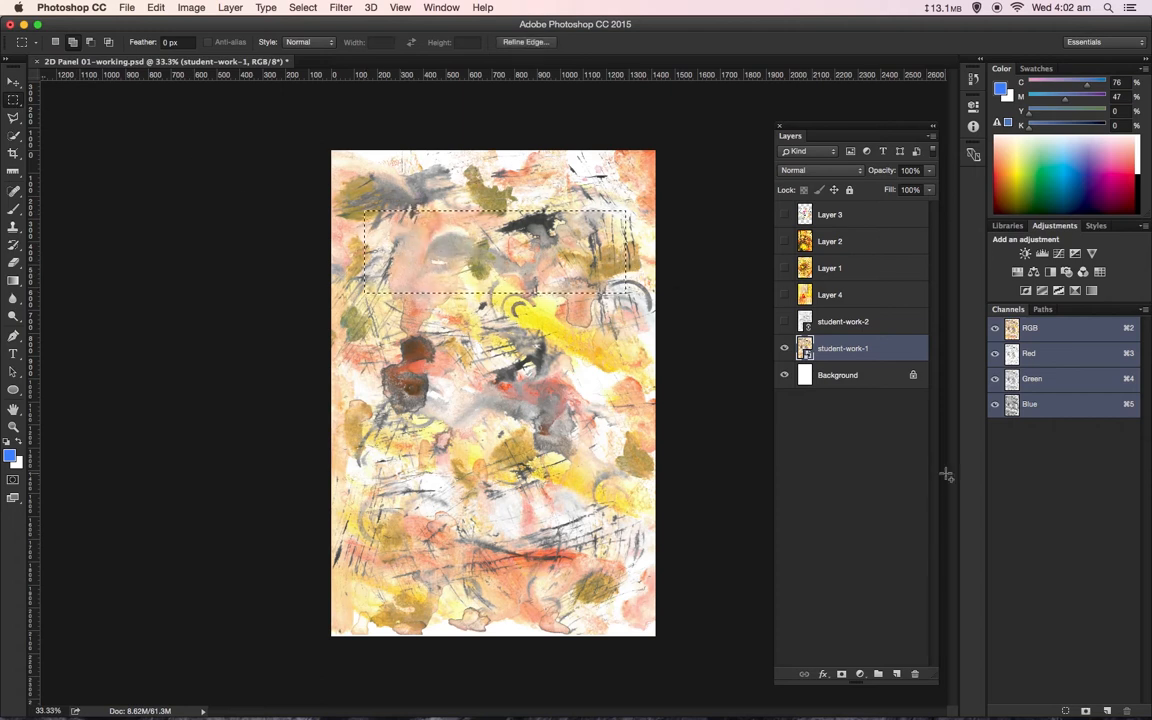
pyautogui.click(841, 674)
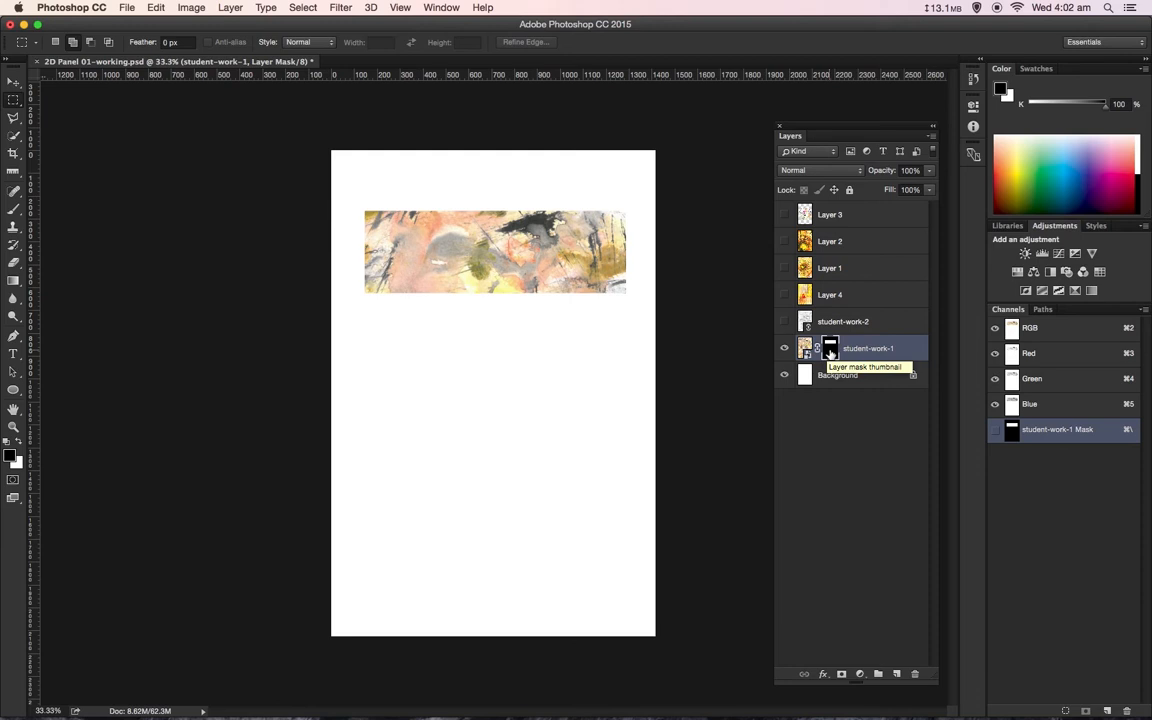
# Replace the student-work-1 mask with one made from three rectangular selections, two wide ones above a taller one
pyautogui.rightClick(829, 353)
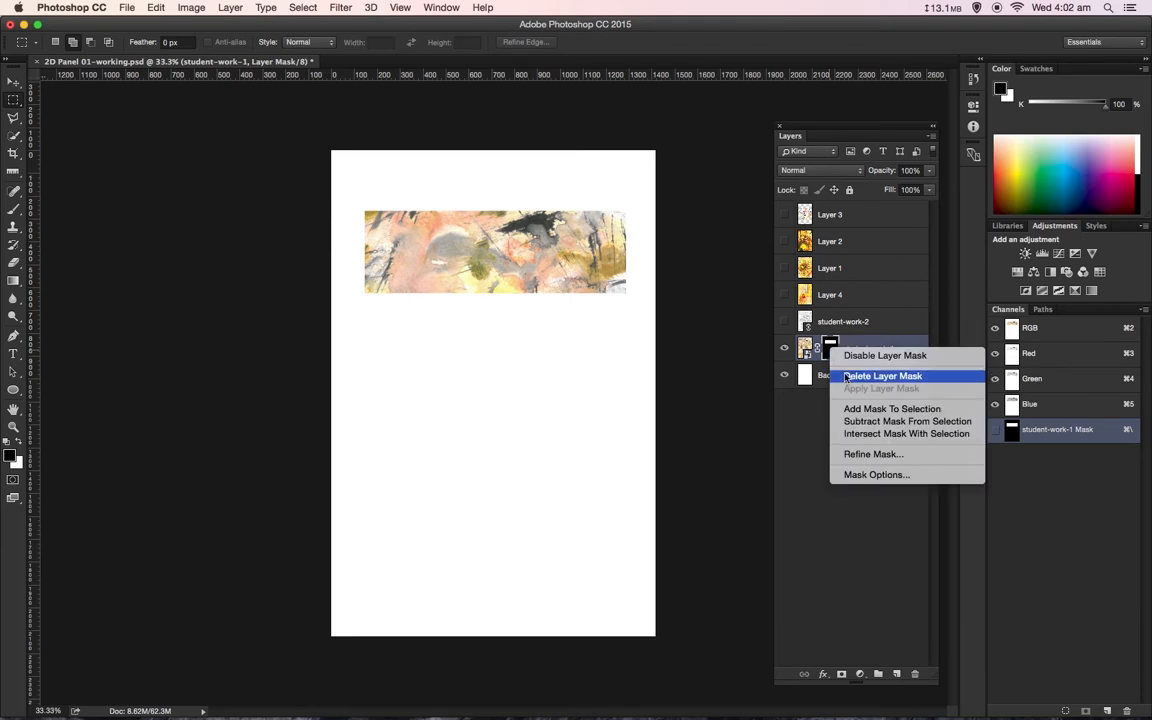
pyautogui.click(846, 378)
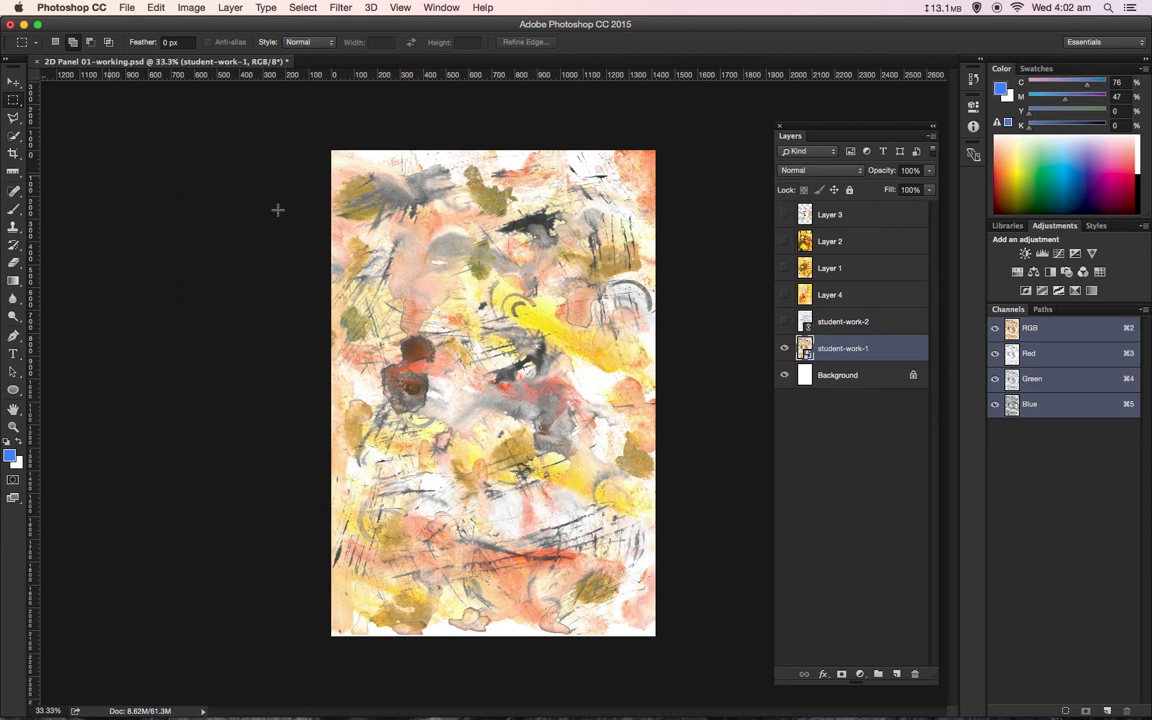
pyautogui.moveTo(380, 229); pyautogui.dragTo(600, 297)
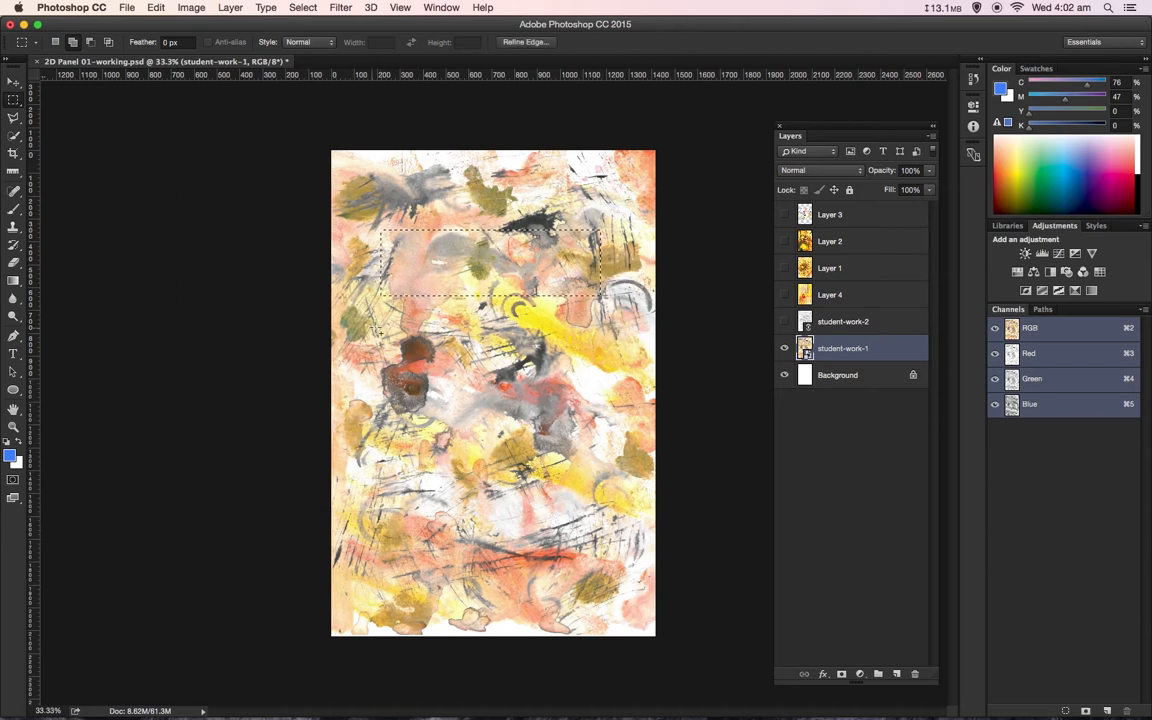
pyautogui.moveTo(381, 328); pyautogui.dragTo(606, 410)
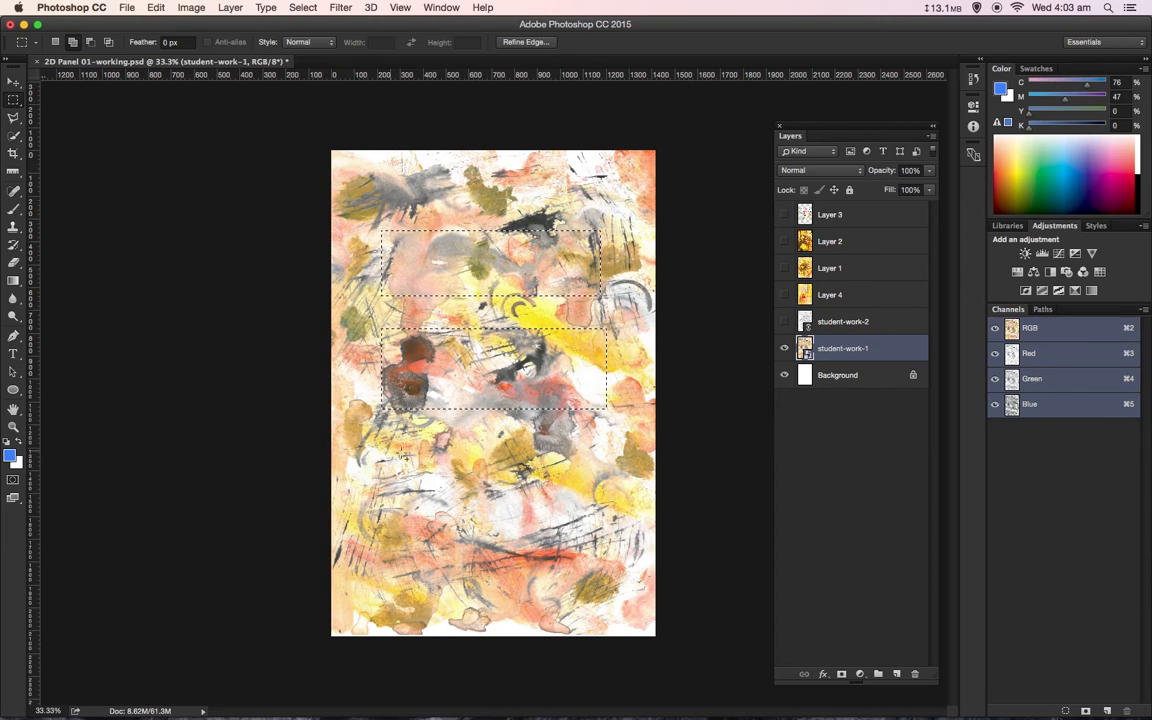
pyautogui.moveTo(428, 433); pyautogui.dragTo(590, 603)
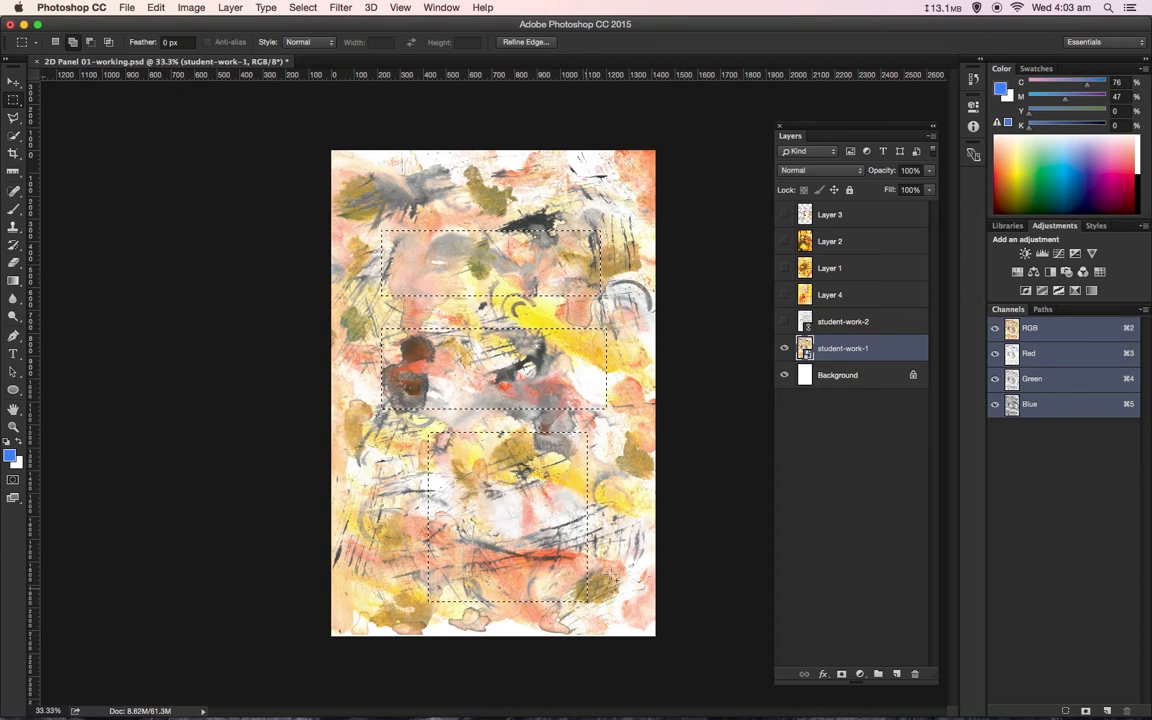
pyautogui.click(842, 675)
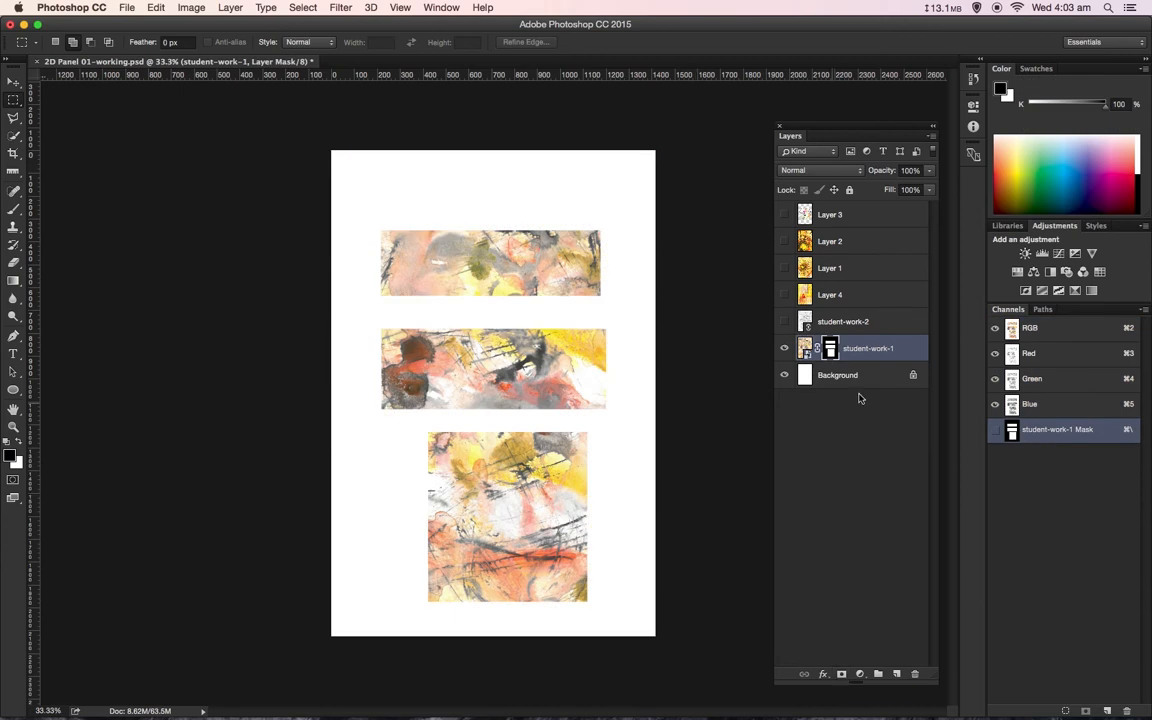
# Delete the three-rectangle layer mask from student-work-1
pyautogui.rightClick(833, 350)
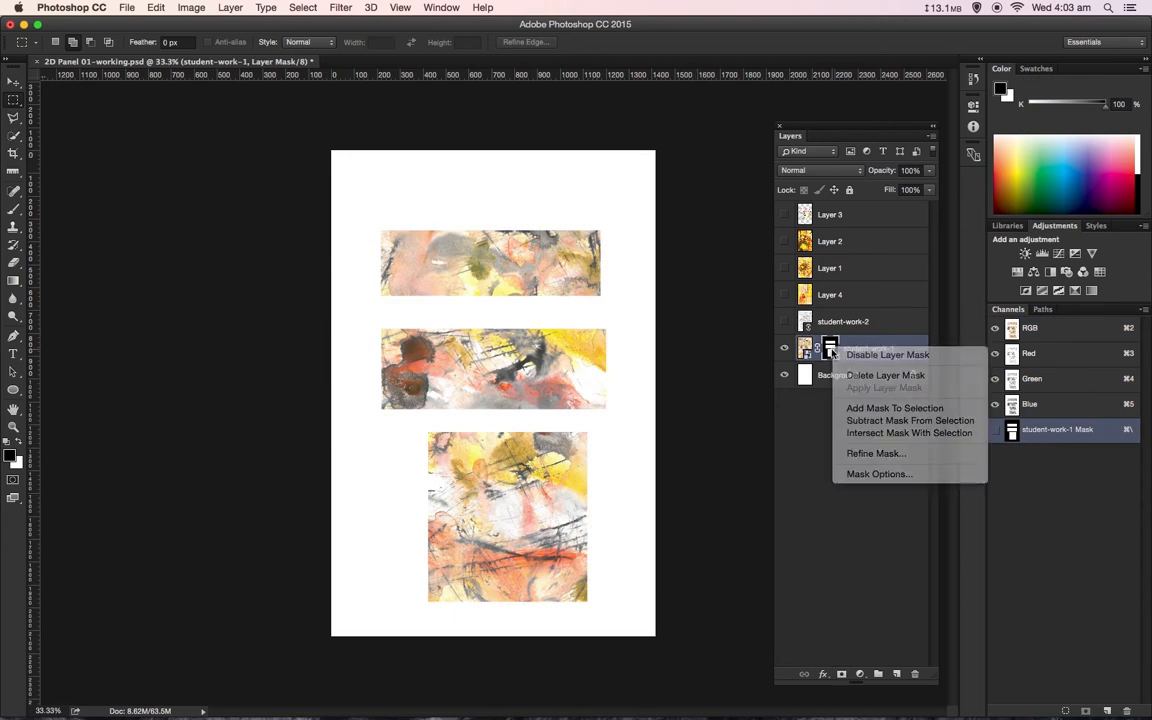
pyautogui.click(832, 349)
pyautogui.rightClick(833, 346)
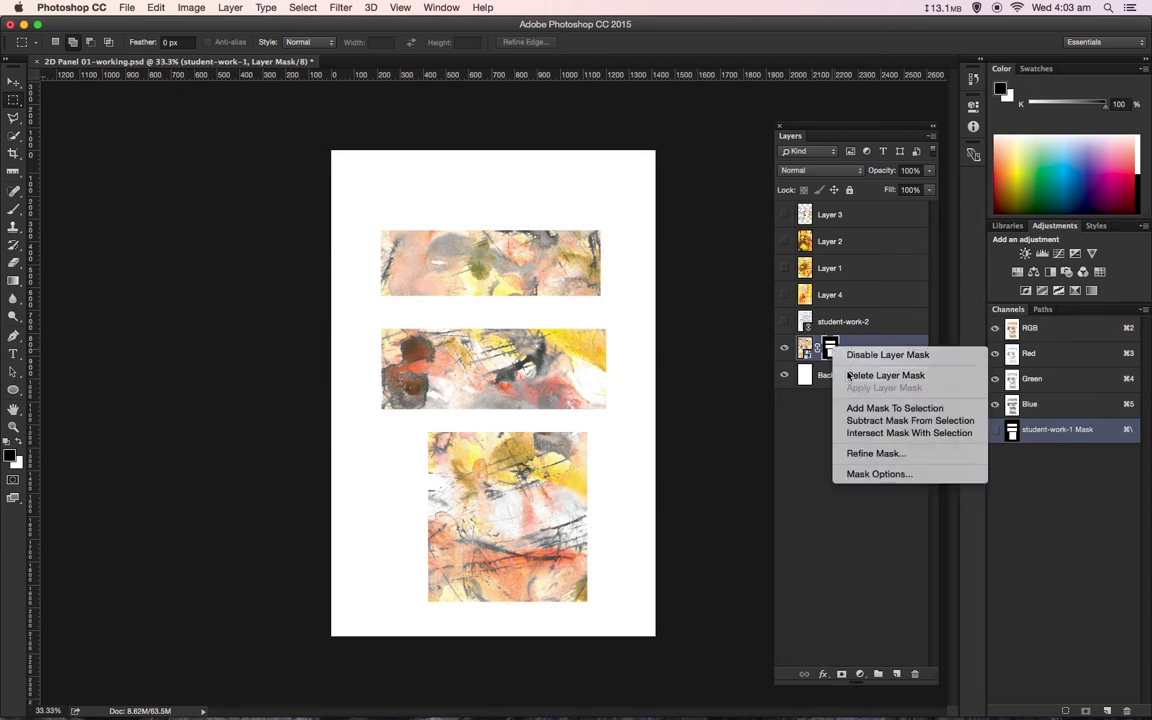
pyautogui.click(848, 375)
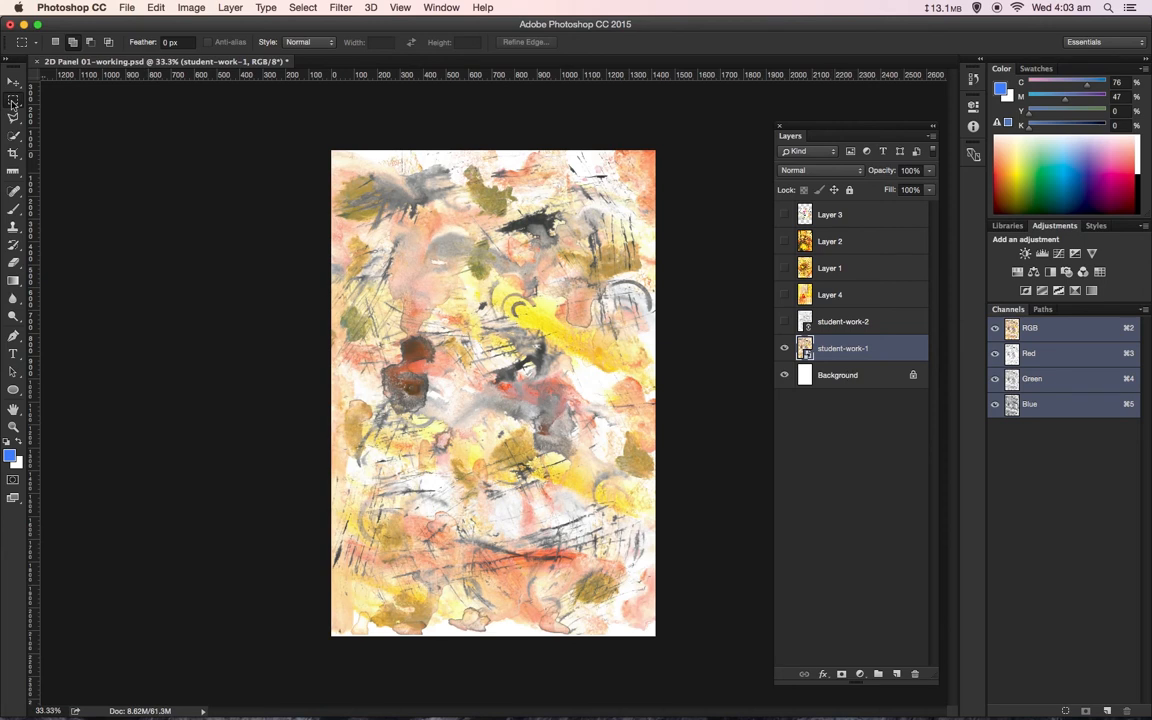
# Select a square area in the artwork's upper left and add a circular marquee selection beside it
pyautogui.moveTo(13, 102); pyautogui.dragTo(42, 103)
pyautogui.moveTo(372, 224); pyautogui.dragTo(491, 343)
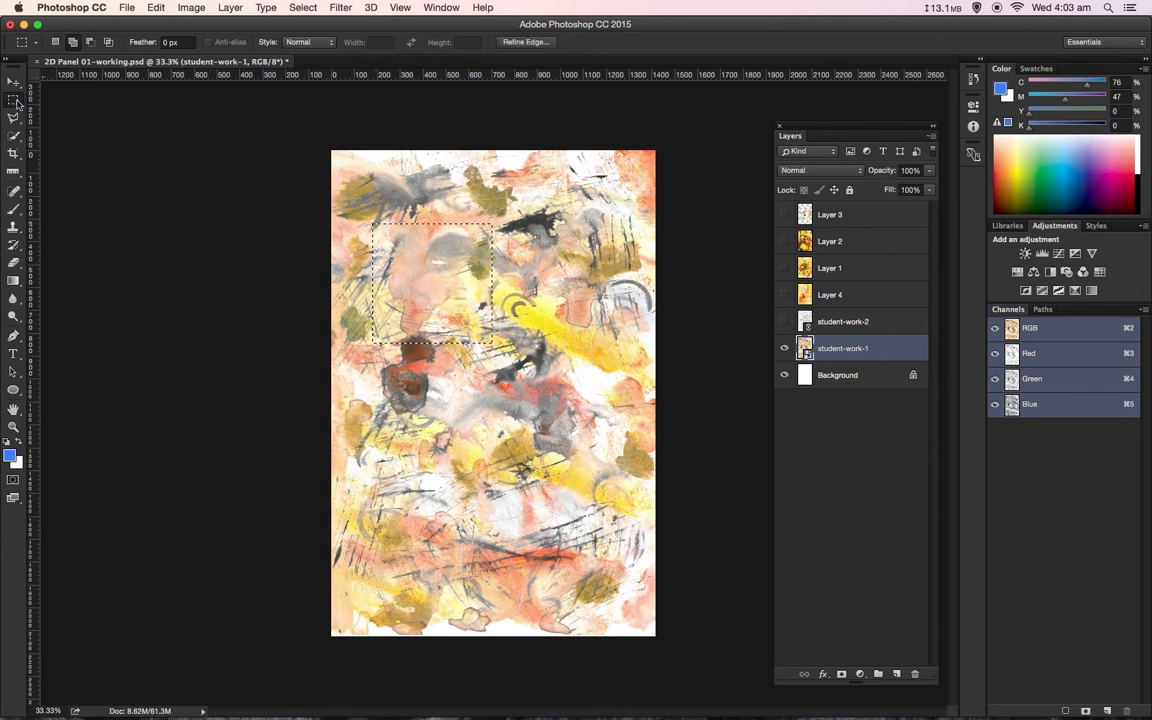
pyautogui.moveTo(17, 103); pyautogui.dragTo(60, 101)
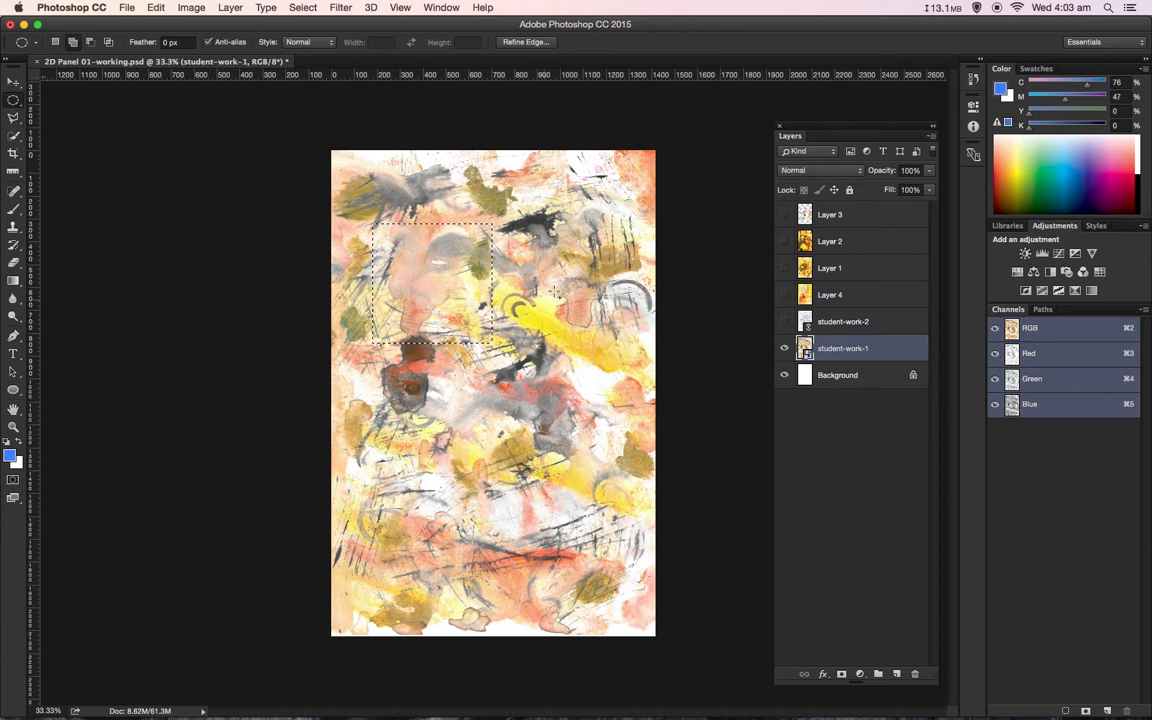
pyautogui.moveTo(533, 242); pyautogui.dragTo(632, 338)
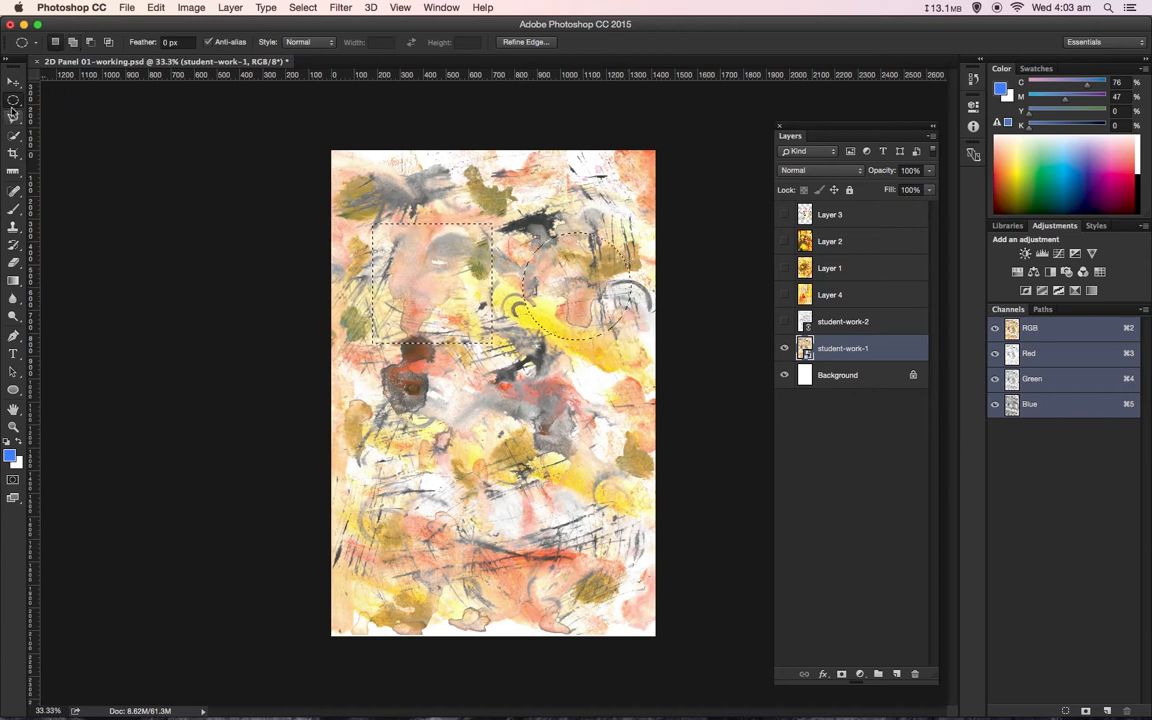
# Add a single-row selection below the shapes and a single-column selection near the left edge, and mask student-work-1 with the combined selection
pyautogui.moveTo(13, 105); pyautogui.dragTo(72, 121)
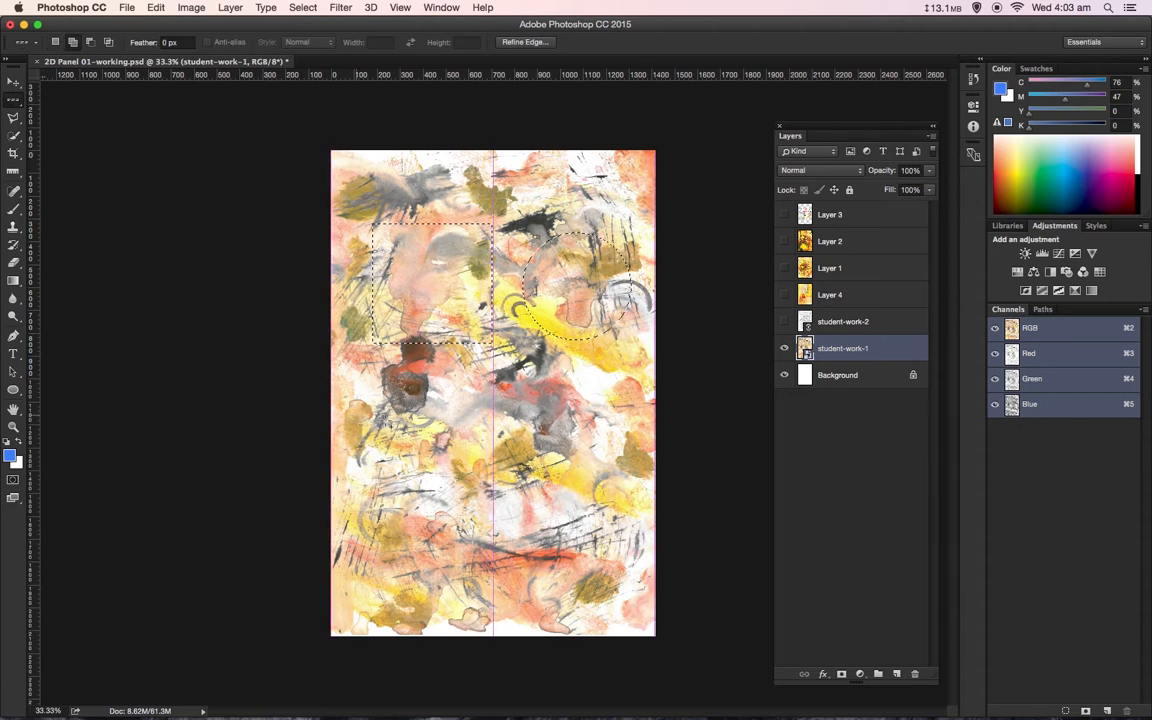
pyautogui.moveTo(438, 425); pyautogui.dragTo(480, 427)
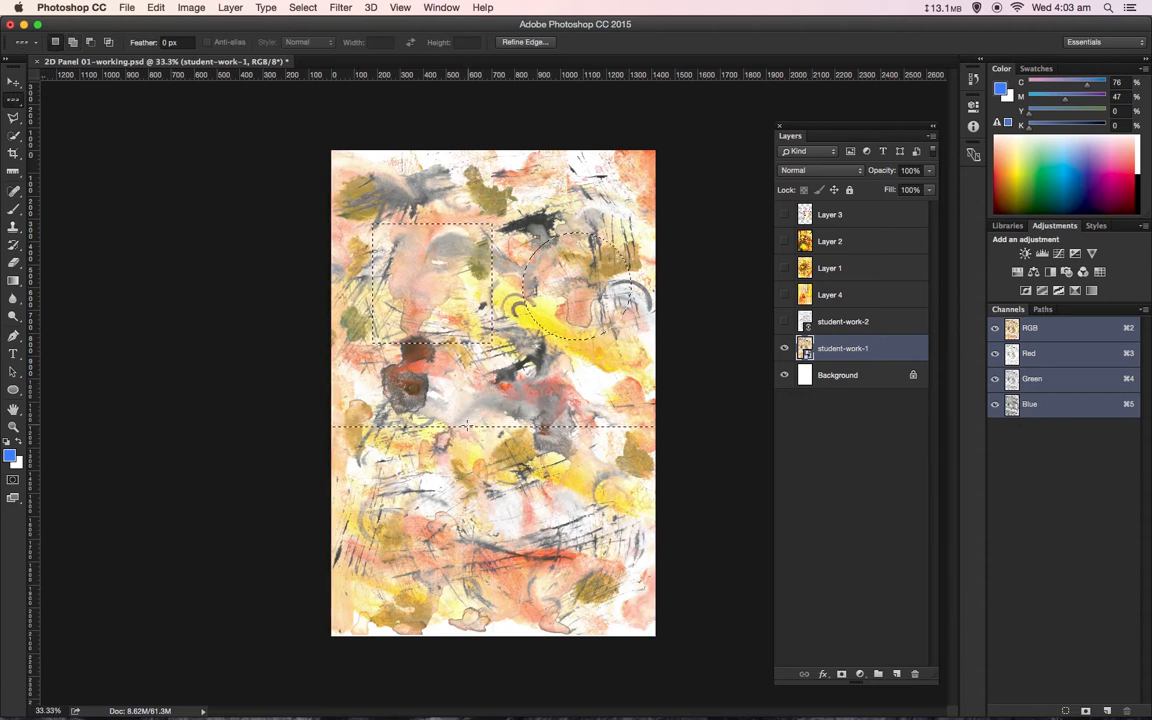
pyautogui.moveTo(13, 99); pyautogui.dragTo(67, 133)
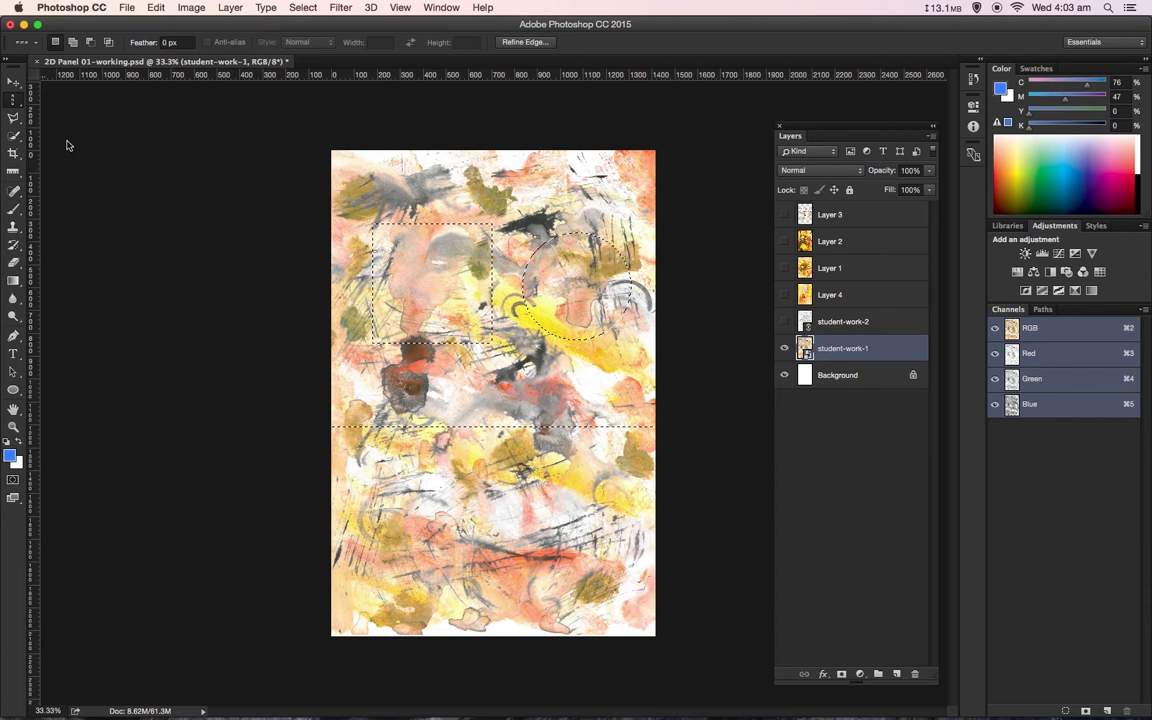
pyautogui.keyDown('shift'); pyautogui.click(349, 187); pyautogui.keyUp('shift')
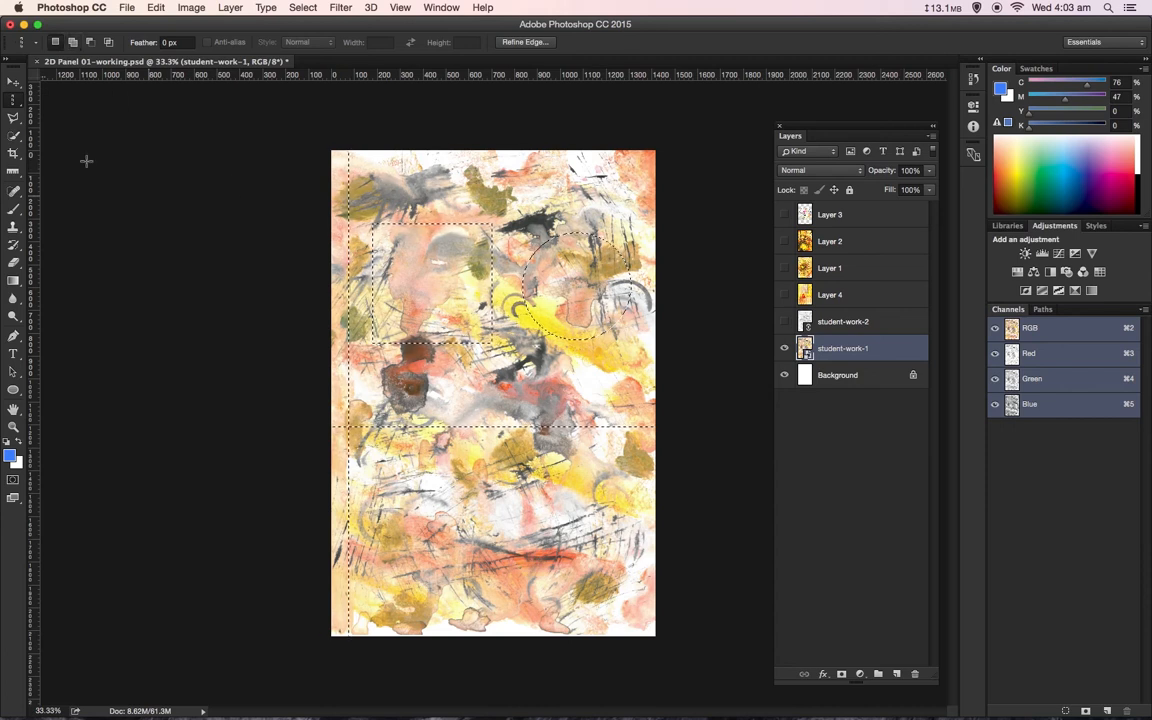
pyautogui.click(841, 676)
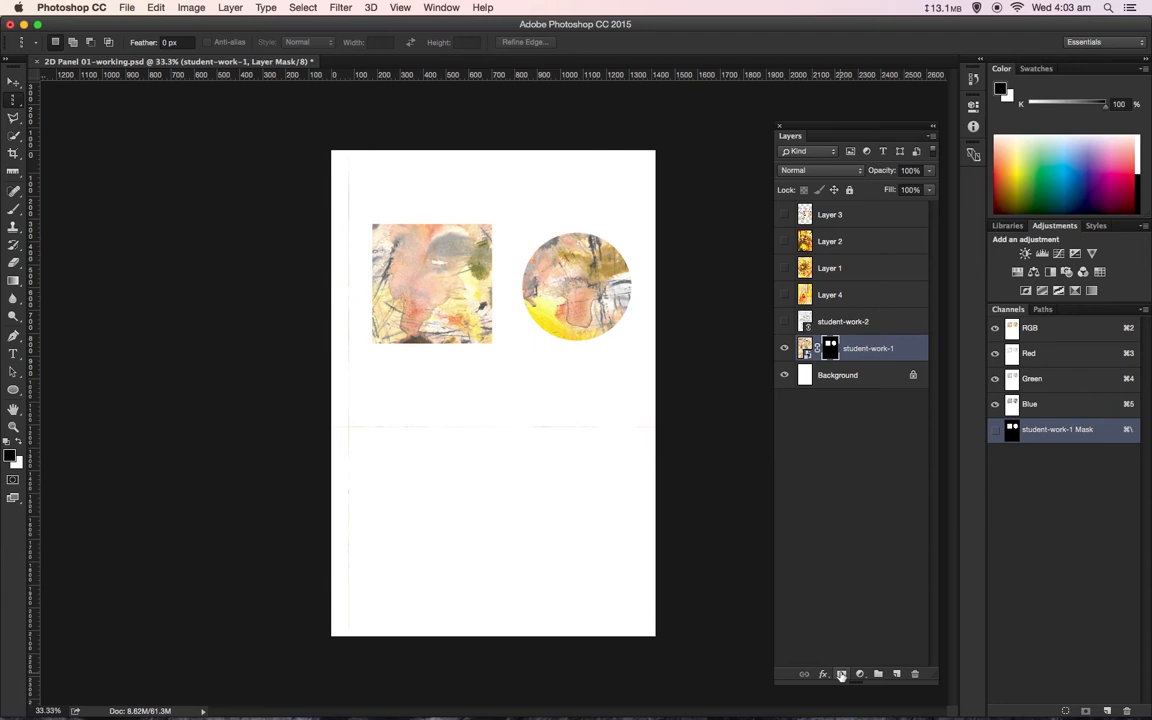
# Inspect the thin row and column lines up close, and delete the square-and-circle layer mask from student-work-1
pyautogui.moveTo(367, 434)
pyautogui.mouseDown()
pyautogui.moveTo(517, 458)
pyautogui.moveTo(372, 432)
pyautogui.mouseUp()
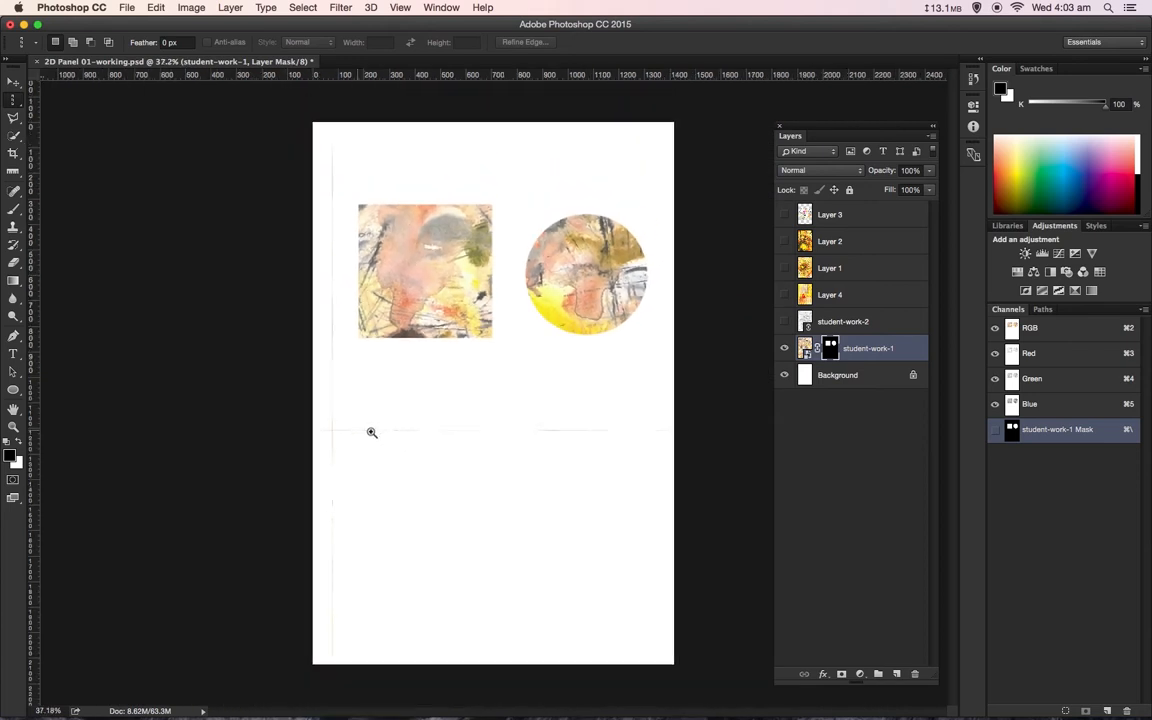
pyautogui.rightClick(831, 350)
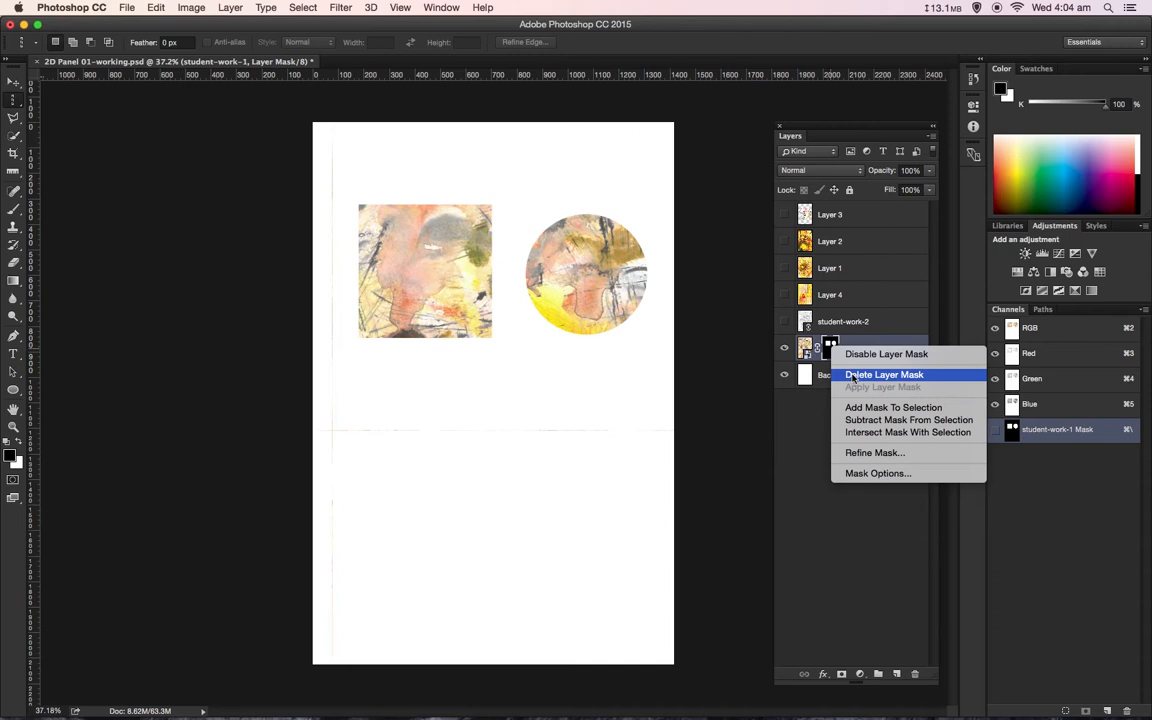
pyautogui.click(853, 375)
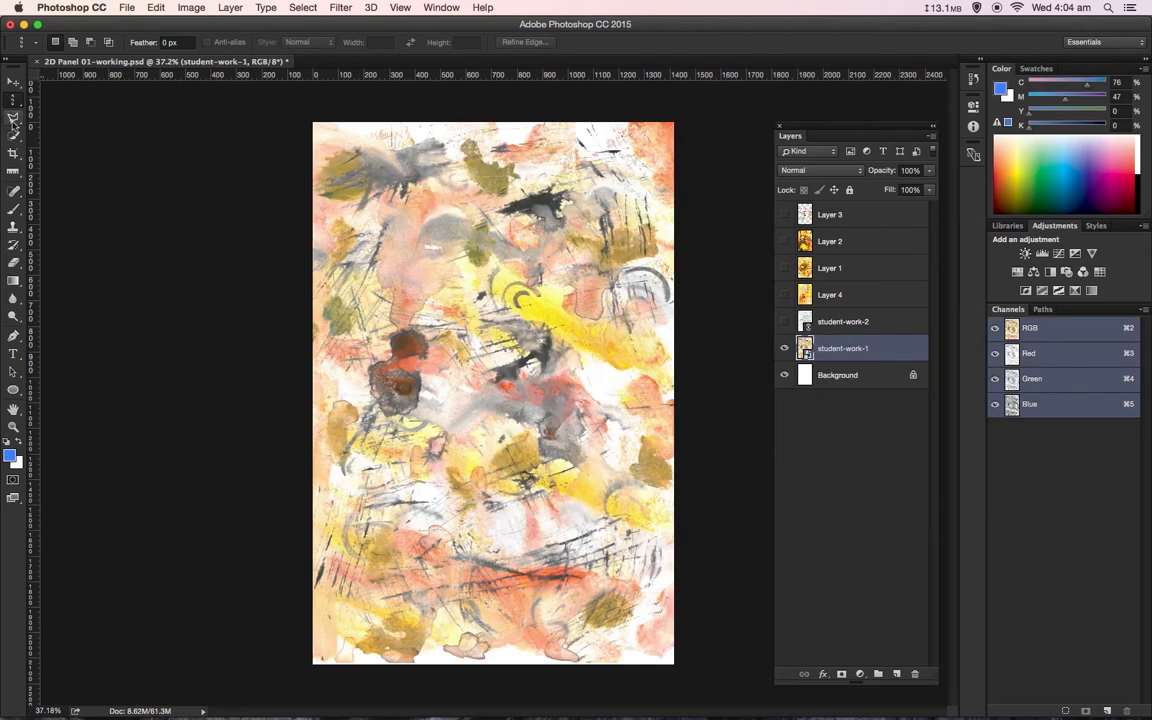
# Outline a curvy freeform shape across the upper part of the artwork with the freehand Lasso tool
pyautogui.click(13, 118)
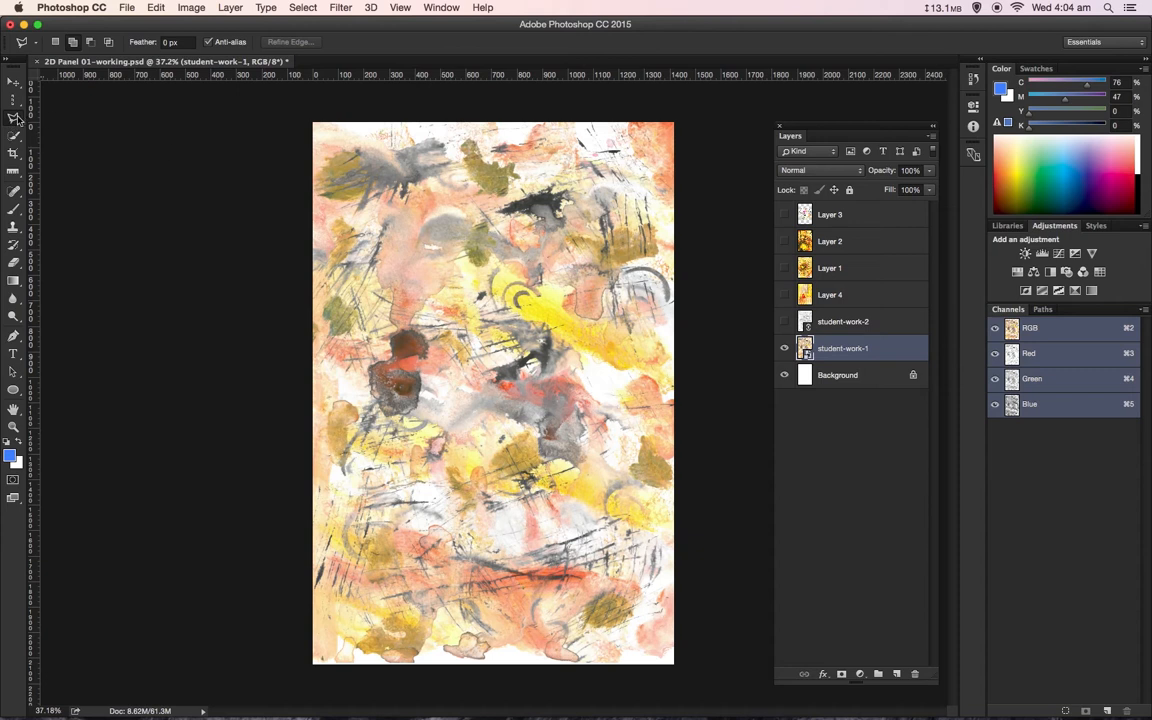
pyautogui.rightClick(14, 118)
pyautogui.click(60, 107)
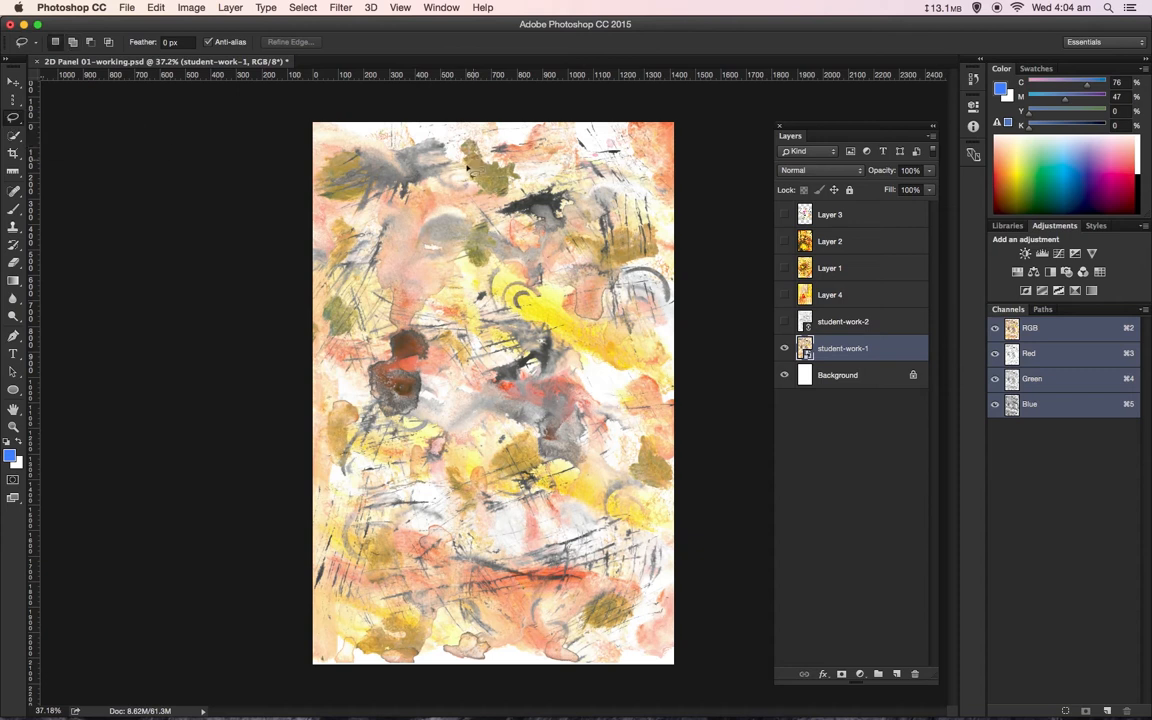
pyautogui.moveTo(346, 198)
pyautogui.mouseDown()
pyautogui.moveTo(460, 212)
pyautogui.moveTo(617, 264)
pyautogui.mouseUp()
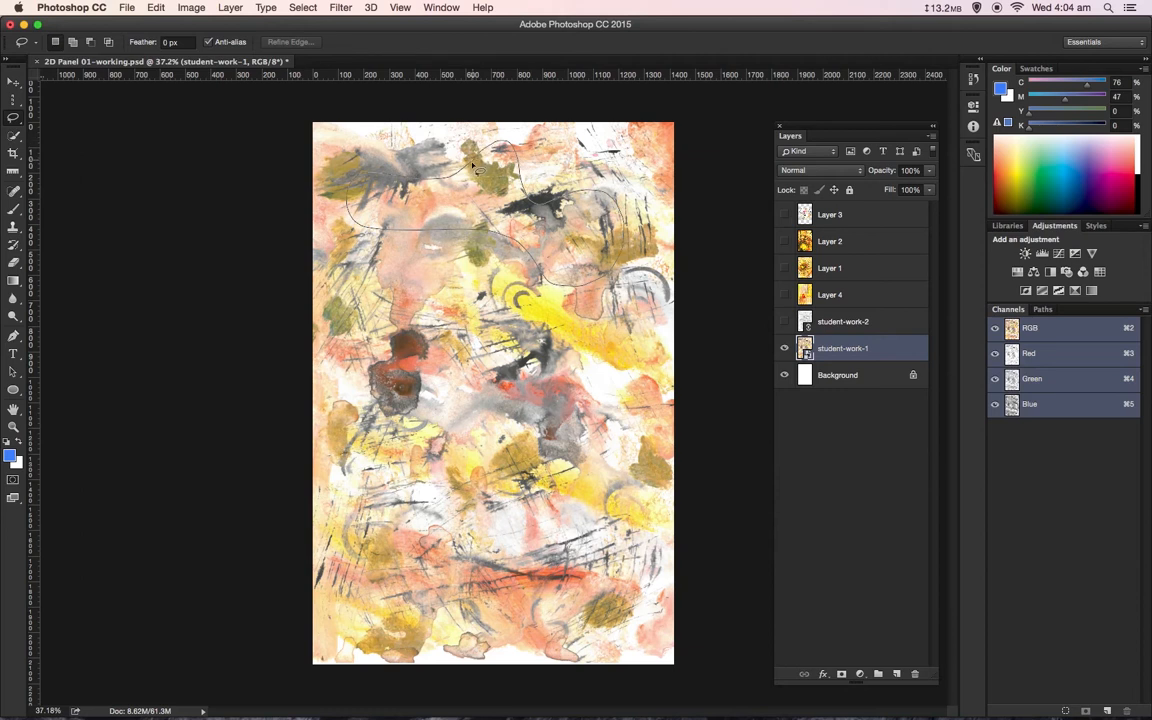
pyautogui.moveTo(472, 165); pyautogui.dragTo(473, 166)
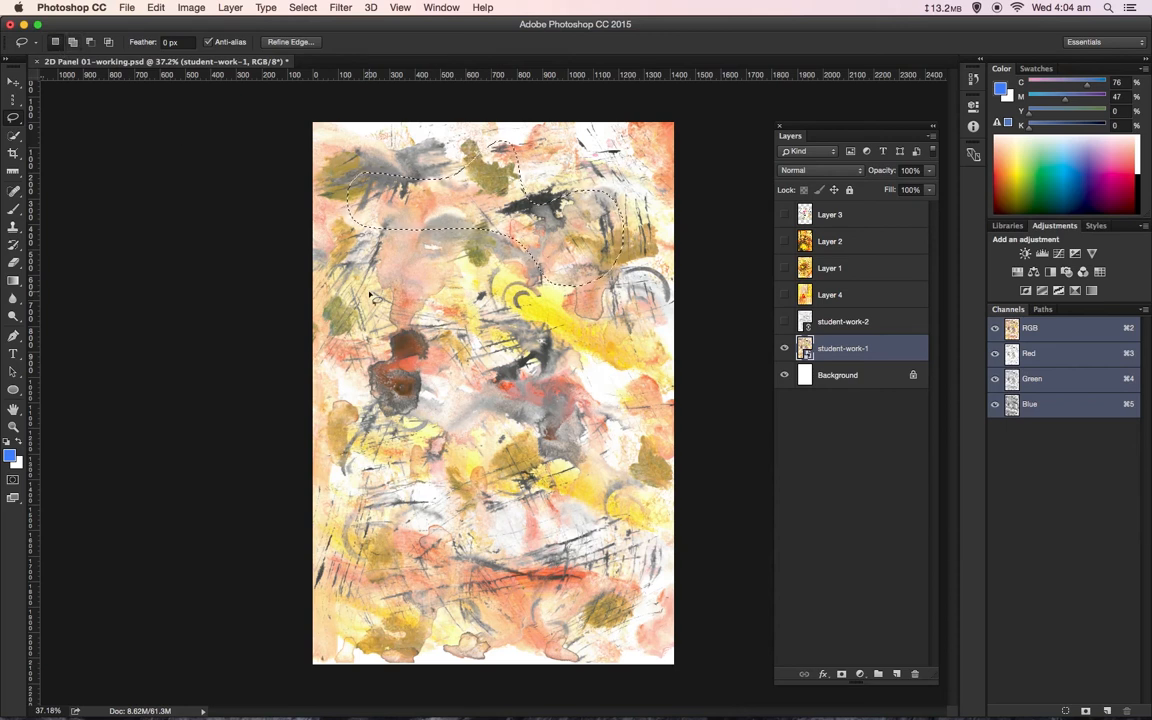
# Set the Lasso to add to the selection and outline a second rounded shape across the middle of the artwork
pyautogui.click(56, 44)
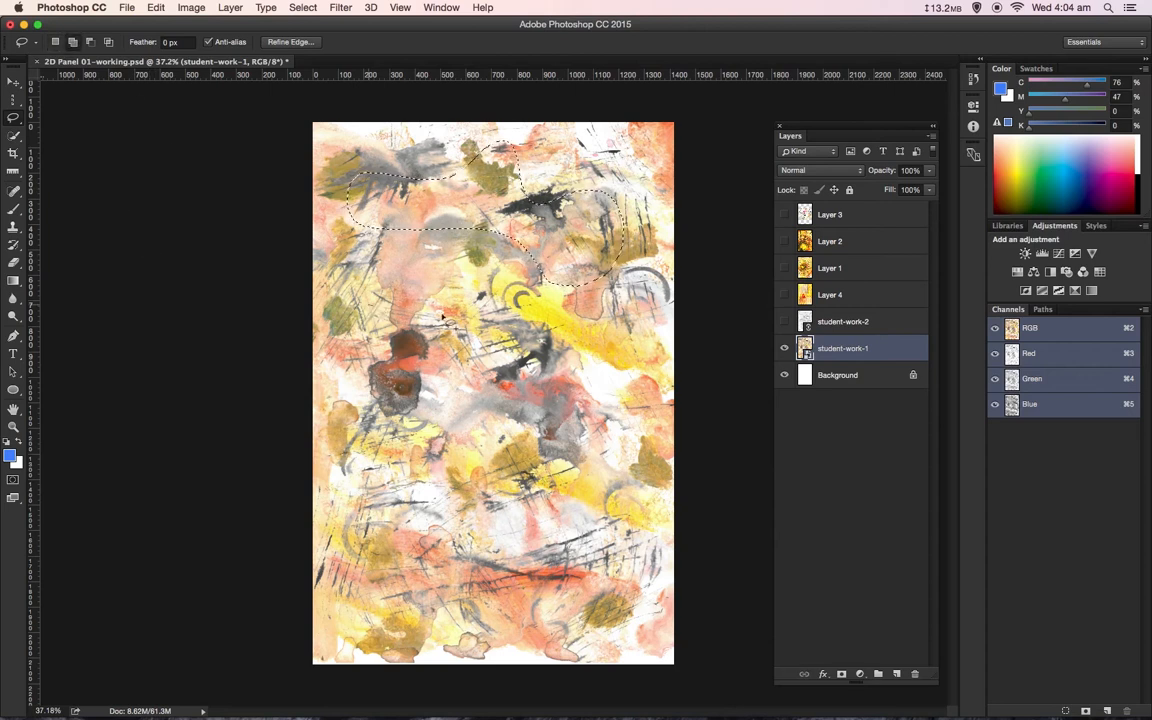
pyautogui.moveTo(345, 293)
pyautogui.mouseDown()
pyautogui.moveTo(522, 287)
pyautogui.moveTo(572, 311)
pyautogui.moveTo(631, 405)
pyautogui.mouseUp()
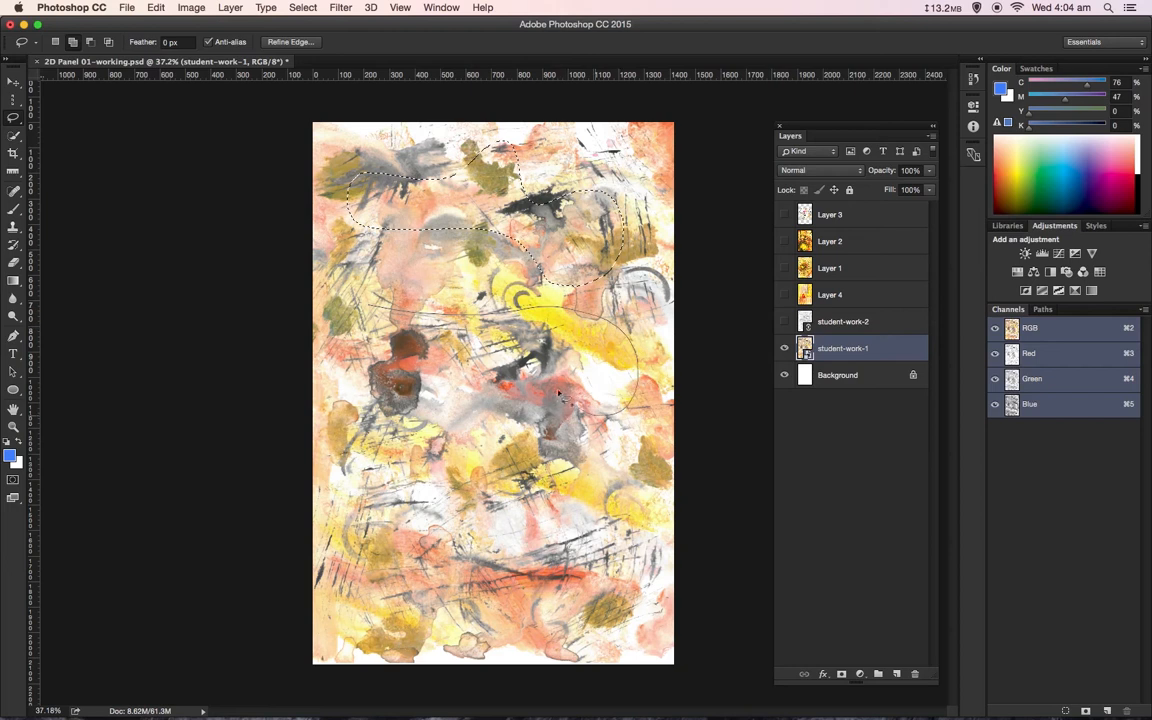
pyautogui.moveTo(559, 395)
pyautogui.mouseDown()
pyautogui.moveTo(494, 372)
pyautogui.moveTo(465, 400)
pyautogui.moveTo(387, 390)
pyautogui.moveTo(358, 363)
pyautogui.moveTo(352, 332)
pyautogui.moveTo(368, 306)
pyautogui.mouseUp()
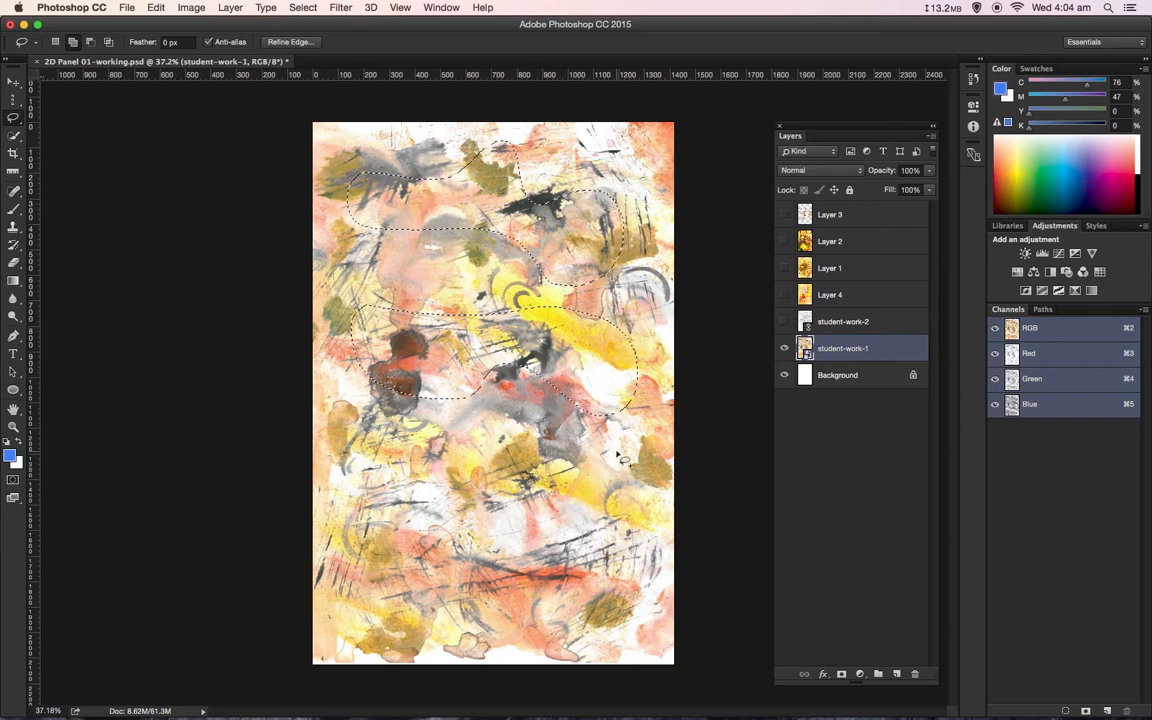
# Add a third, branching freehand shape across the lower artwork and mask student-work-1 with the three lassoed shapes
pyautogui.moveTo(510, 437)
pyautogui.mouseDown()
pyautogui.moveTo(479, 440)
pyautogui.moveTo(470, 480)
pyautogui.moveTo(430, 425)
pyautogui.moveTo(396, 405)
pyautogui.moveTo(358, 447)
pyautogui.moveTo(392, 502)
pyautogui.moveTo(315, 615)
pyautogui.moveTo(358, 622)
pyautogui.moveTo(396, 608)
pyautogui.moveTo(436, 576)
pyautogui.mouseUp()
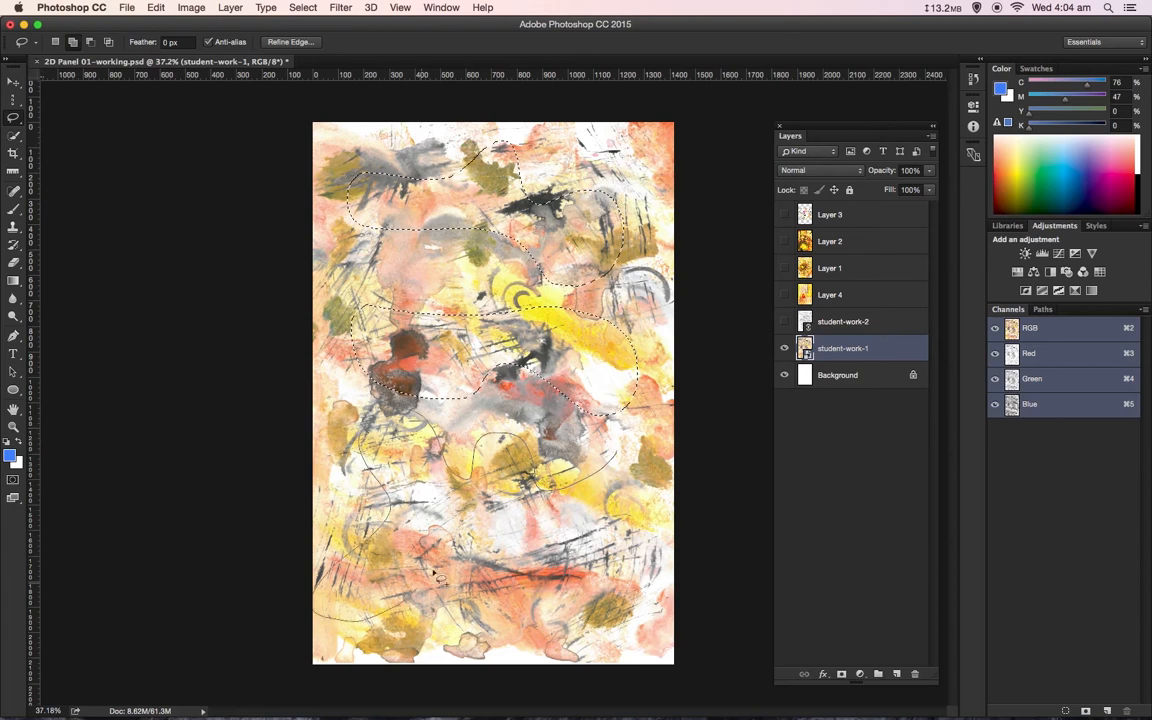
pyautogui.moveTo(505, 610)
pyautogui.mouseDown()
pyautogui.moveTo(558, 571)
pyautogui.moveTo(508, 513)
pyautogui.moveTo(606, 532)
pyautogui.moveTo(657, 498)
pyautogui.moveTo(652, 451)
pyautogui.moveTo(617, 456)
pyautogui.moveTo(598, 430)
pyautogui.mouseUp()
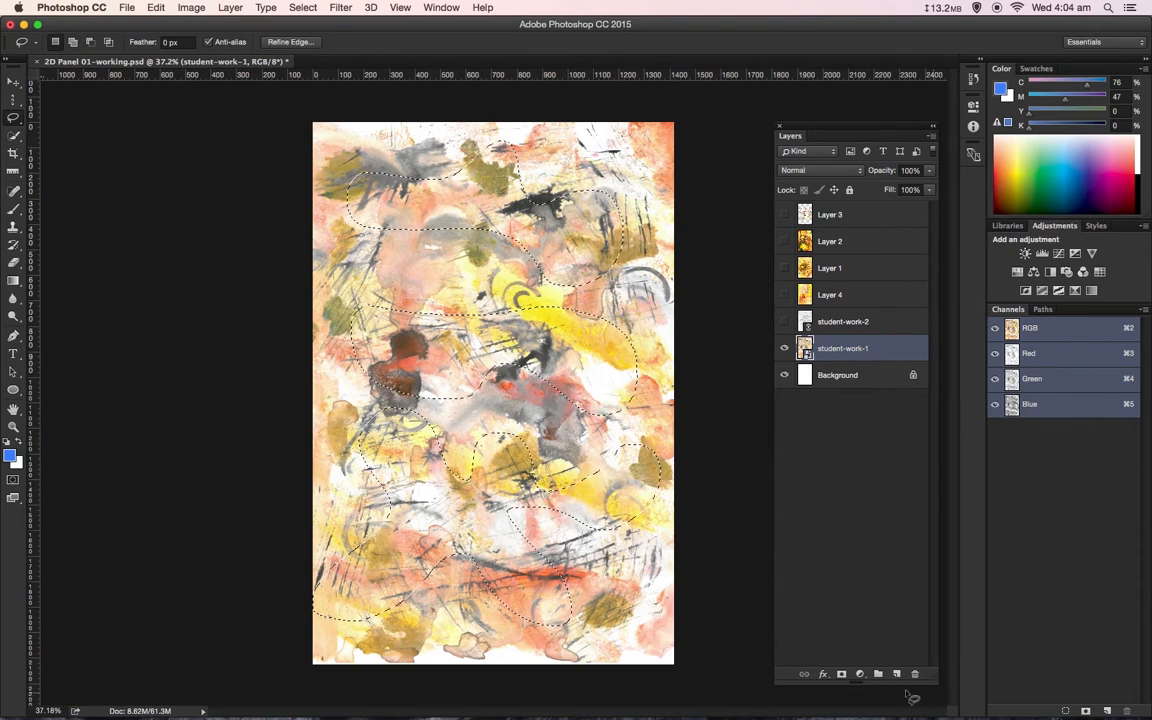
pyautogui.click(841, 675)
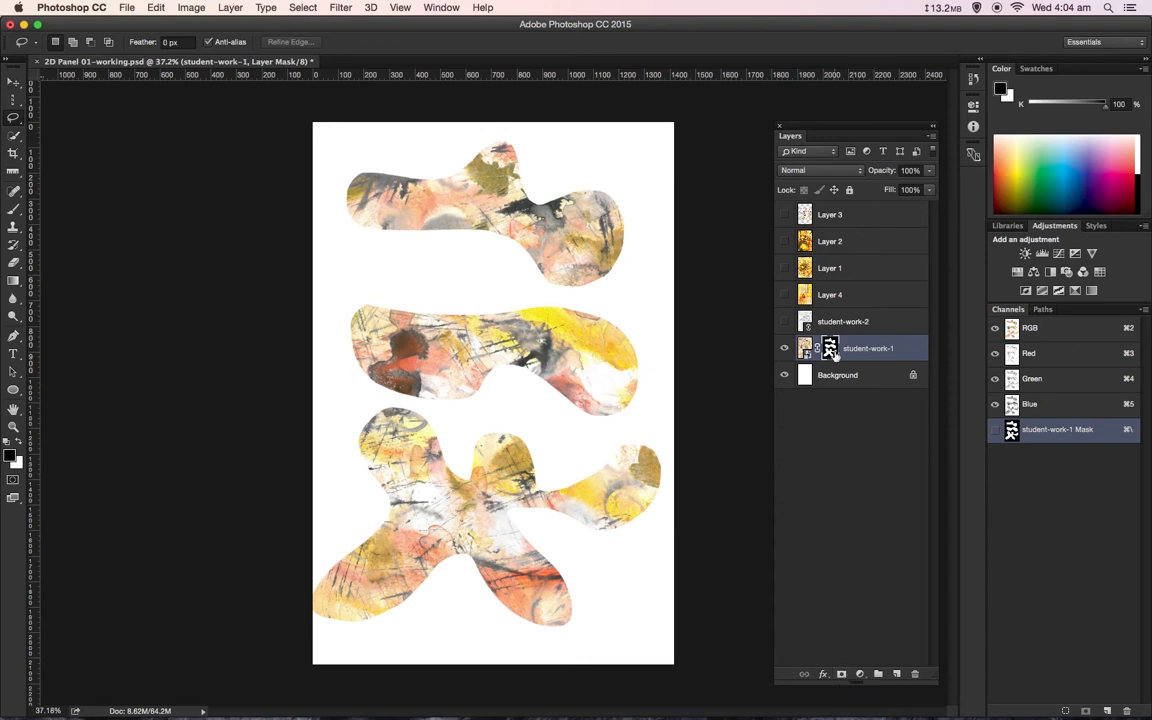
# Delete the lasso-shaped layer mask from student-work-1
pyautogui.rightClick(831, 350)
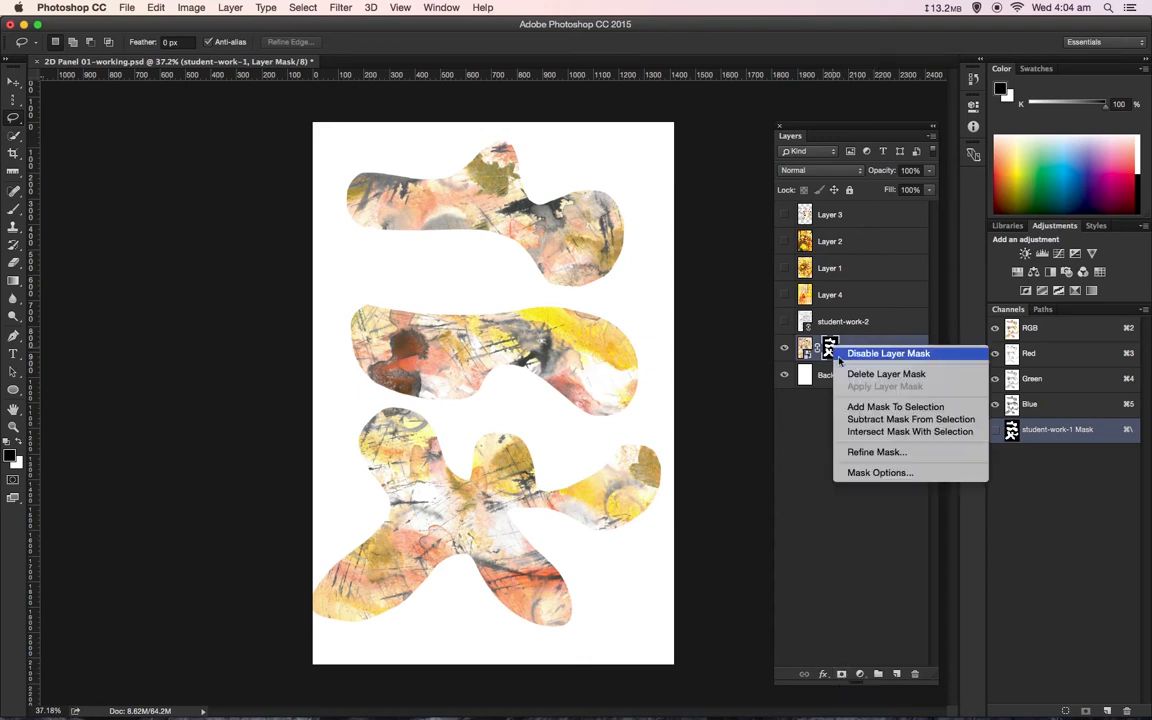
pyautogui.click(856, 374)
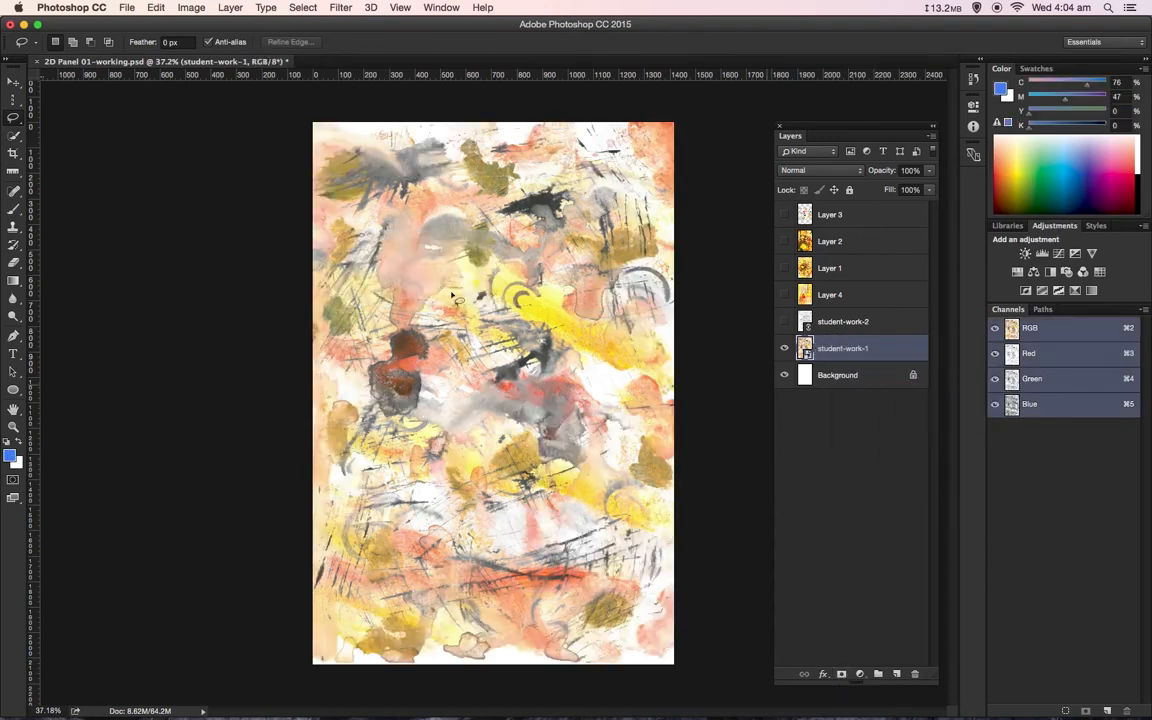
# Outline an angular, star-like shape across the upper half of the artwork with the Polygonal Lasso tool
pyautogui.click(13, 118)
pyautogui.click(47, 130)
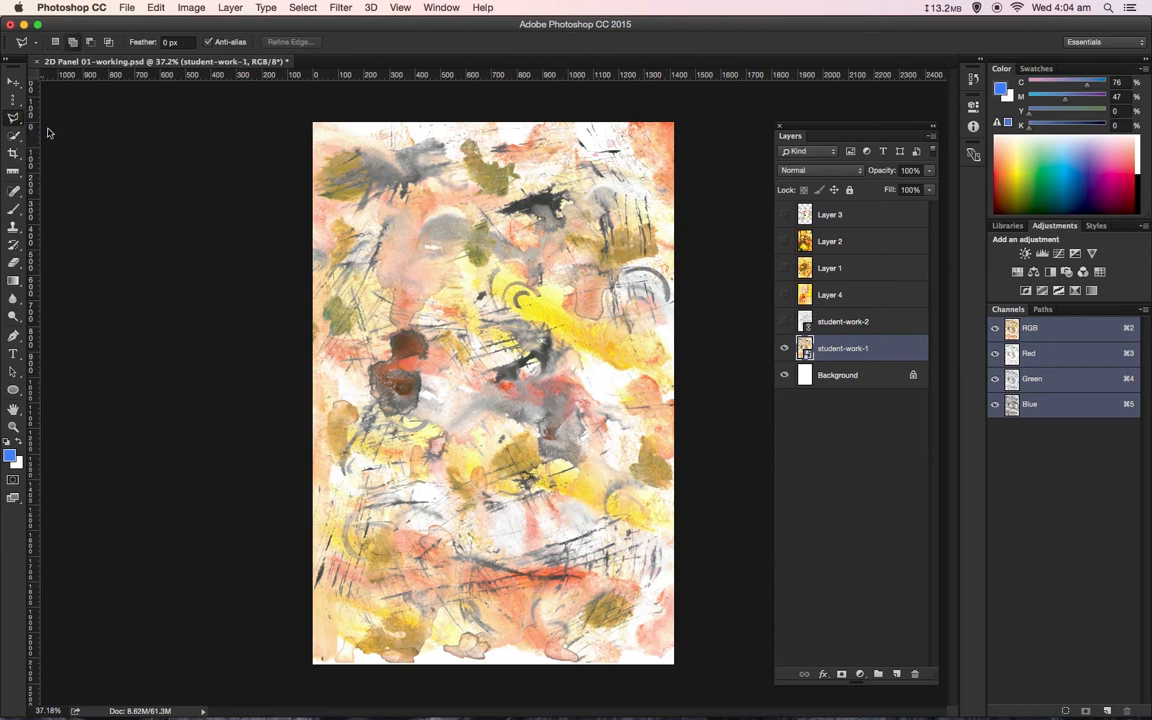
pyautogui.click(380, 233)
pyautogui.click(408, 168)
pyautogui.click(523, 165)
pyautogui.click(502, 209)
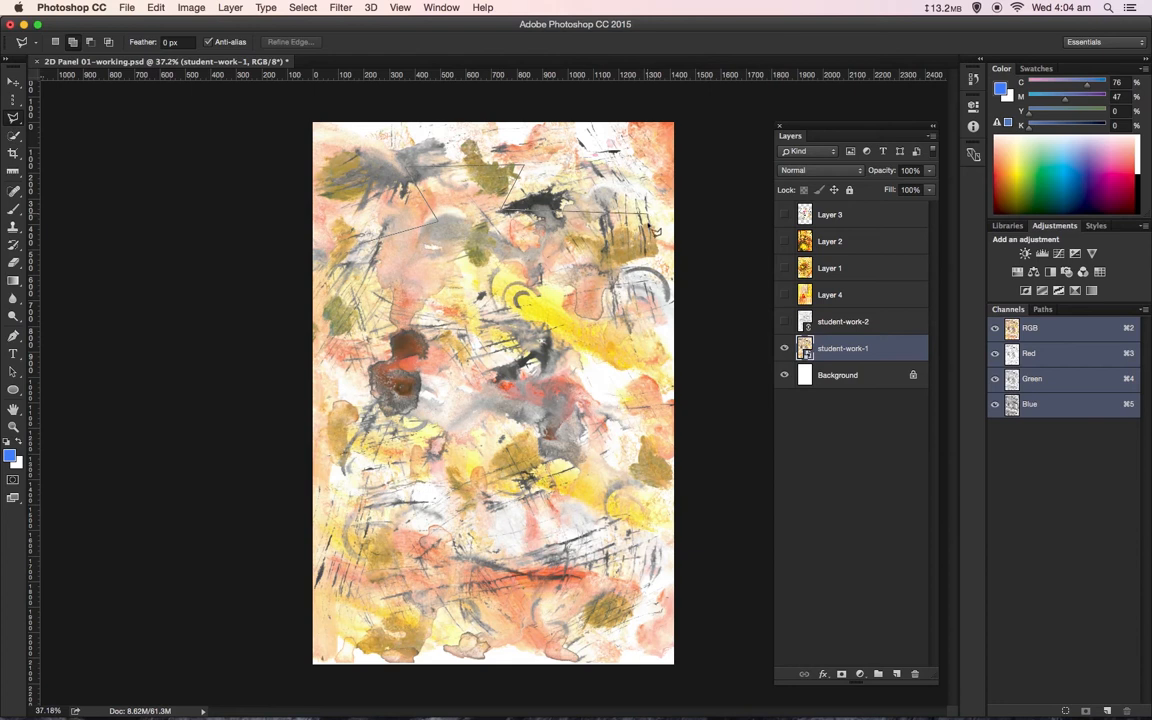
pyautogui.click(645, 325)
pyautogui.click(533, 263)
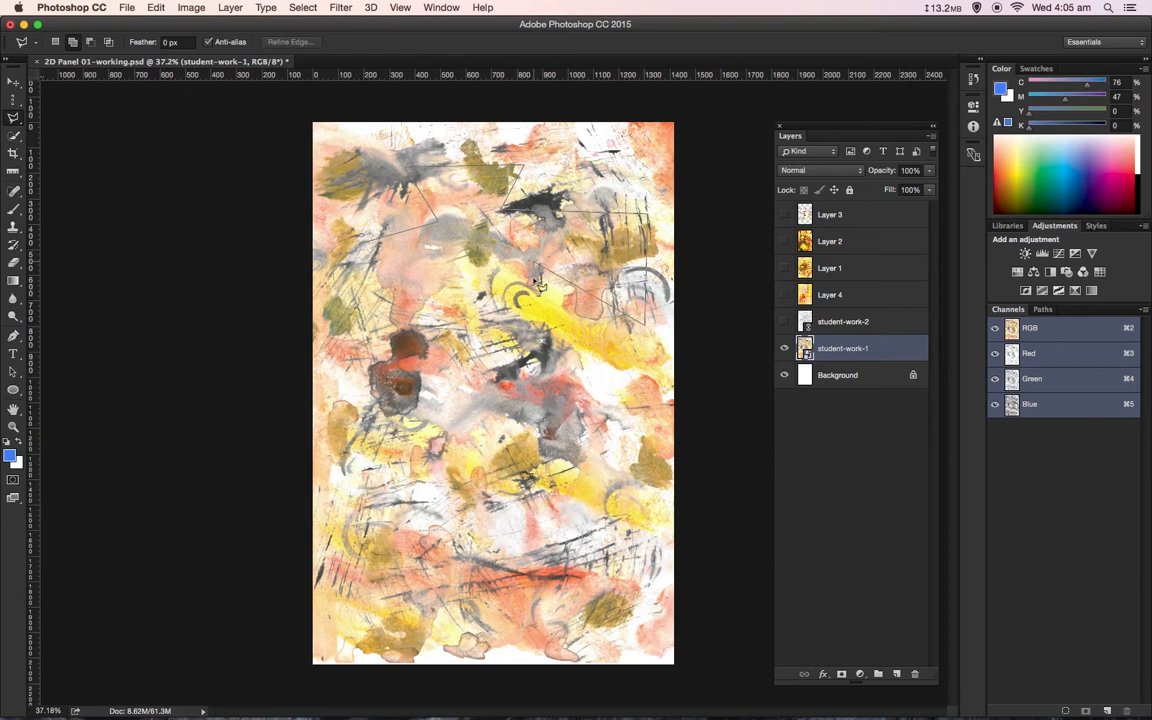
pyautogui.click(534, 369)
pyautogui.click(353, 330)
pyautogui.click(437, 276)
pyautogui.click(353, 308)
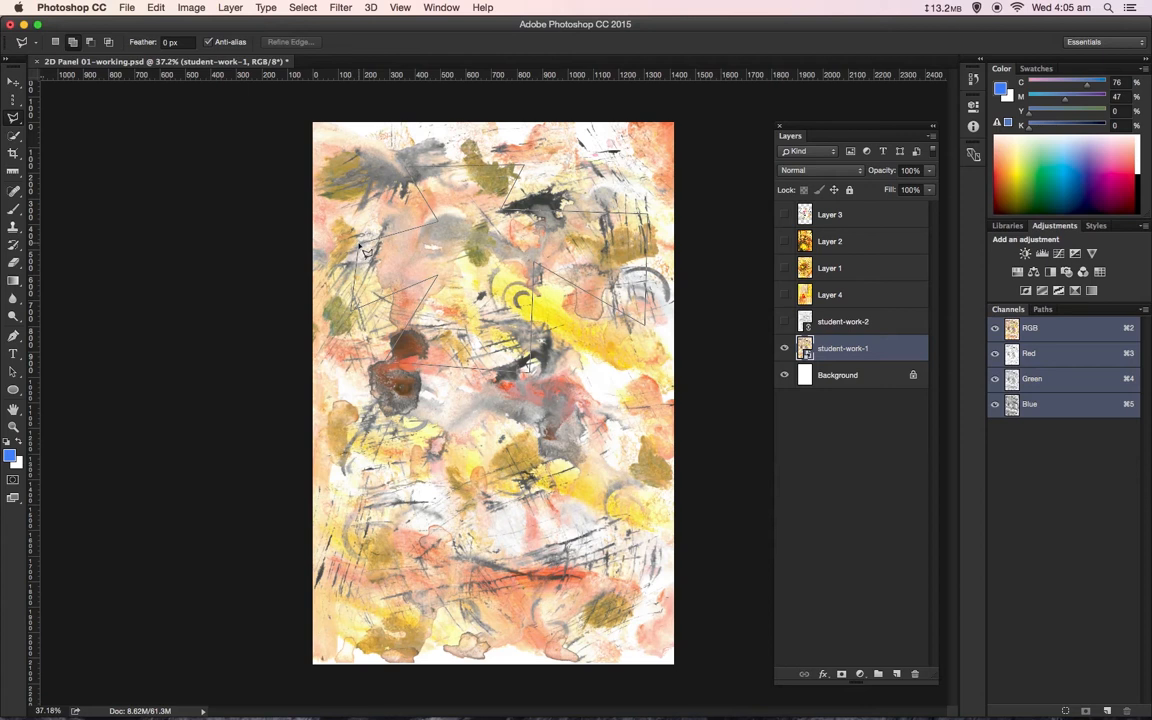
pyautogui.click(363, 249)
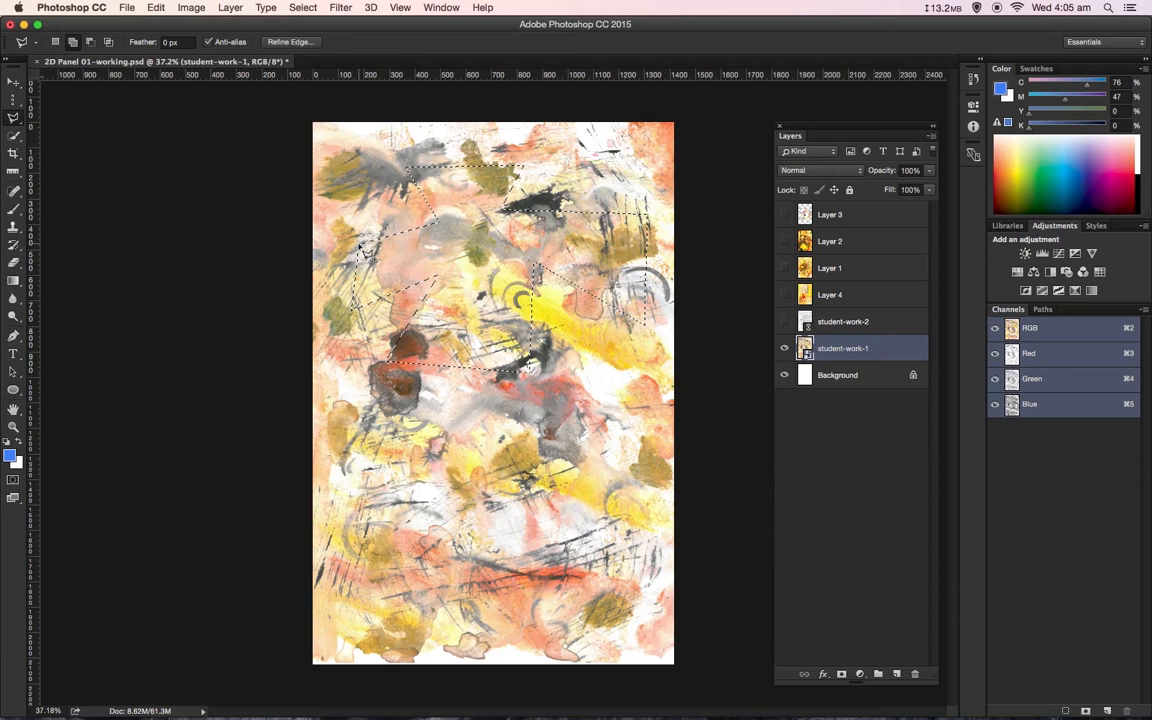
# Add a second jagged polygonal shape across the lower half of the artwork and mask student-work-1 with both shapes
pyautogui.click(392, 409)
pyautogui.click(540, 408)
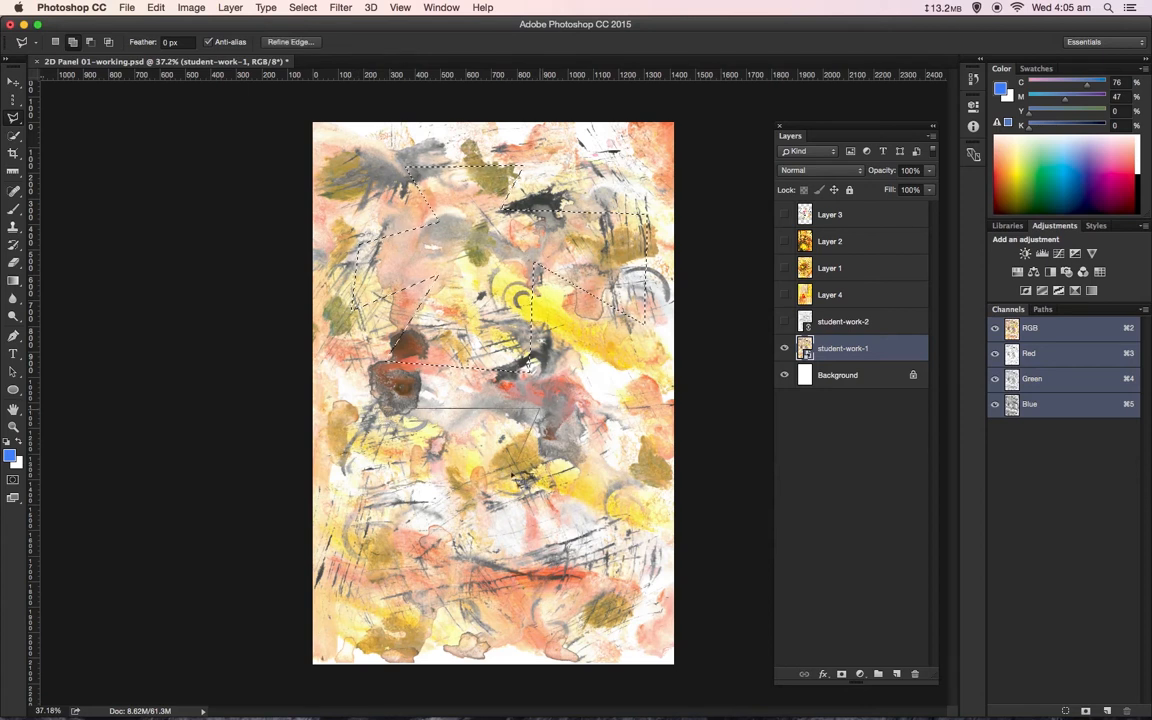
pyautogui.click(643, 397)
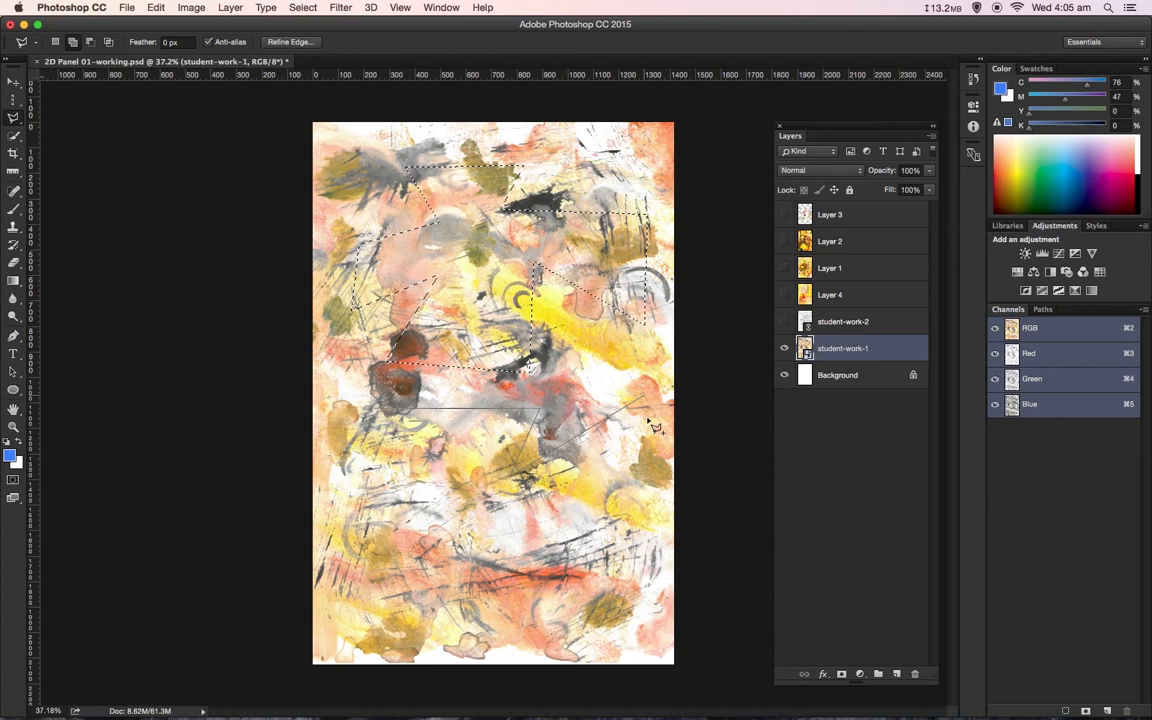
pyautogui.click(649, 519)
pyautogui.click(507, 521)
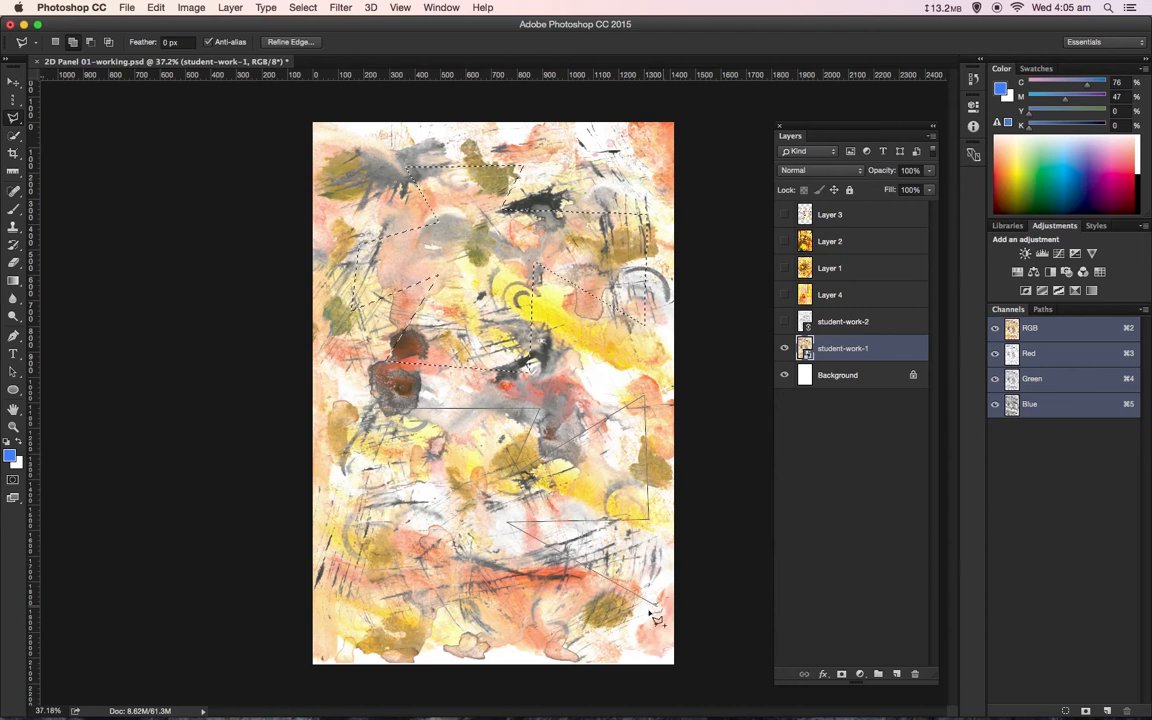
pyautogui.click(650, 612)
pyautogui.click(476, 637)
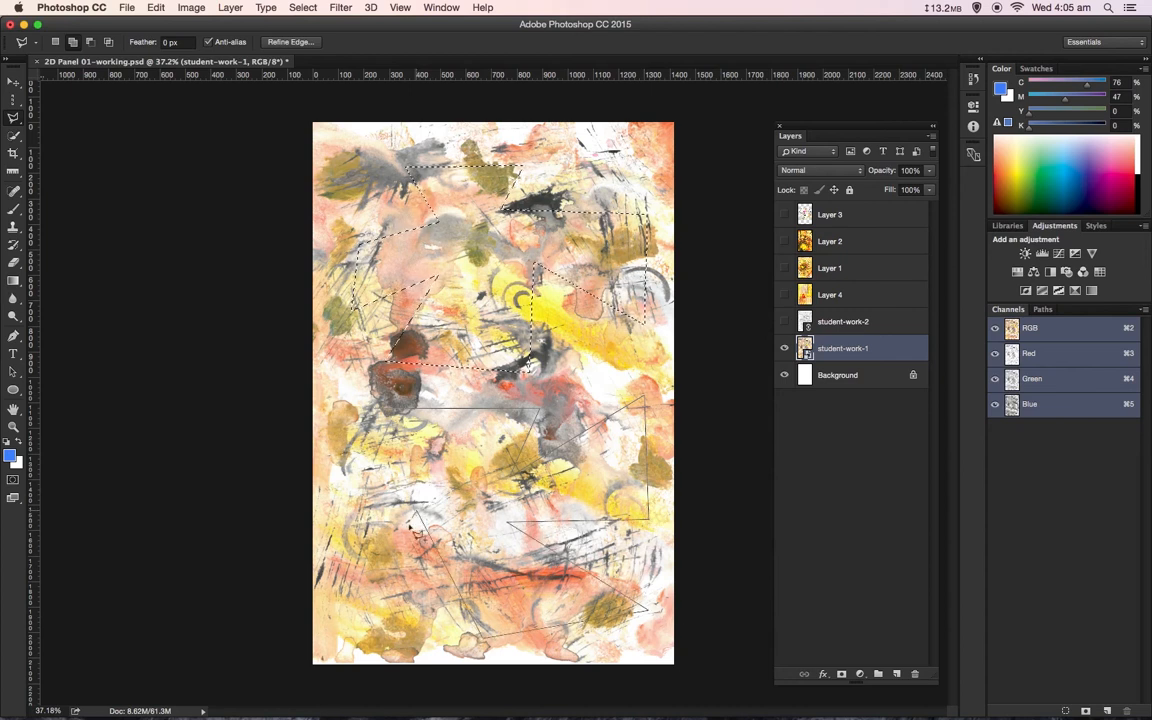
pyautogui.click(383, 632)
pyautogui.click(303, 582)
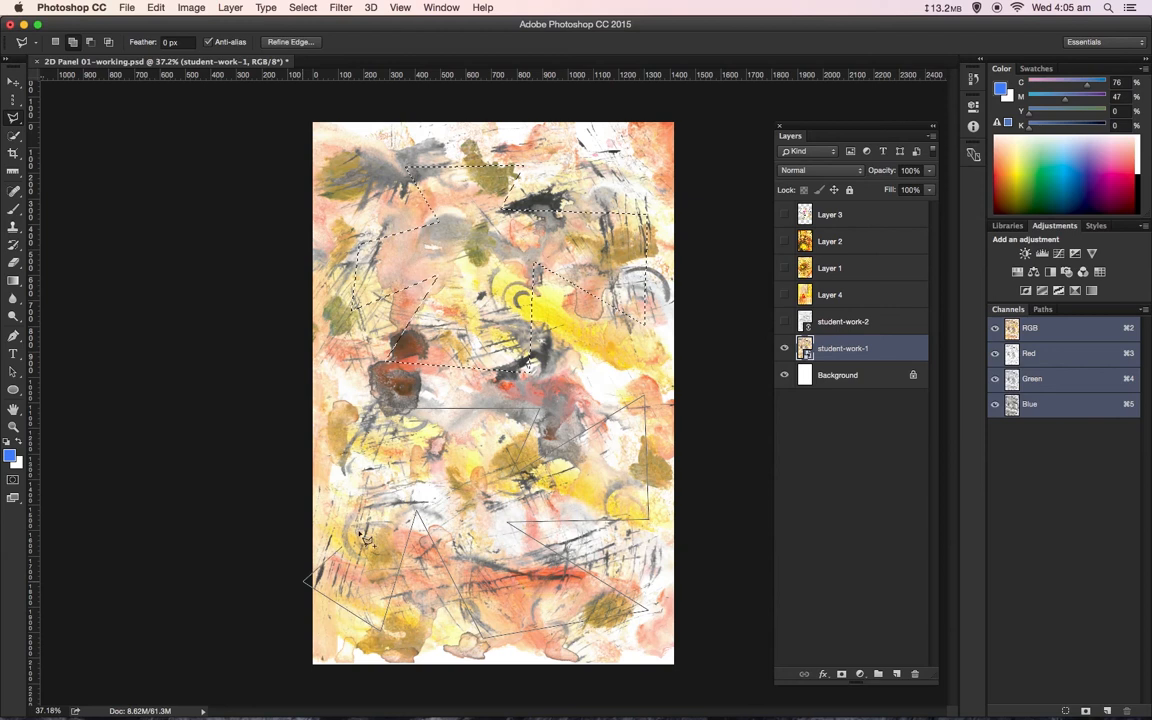
pyautogui.click(375, 503)
pyautogui.click(332, 463)
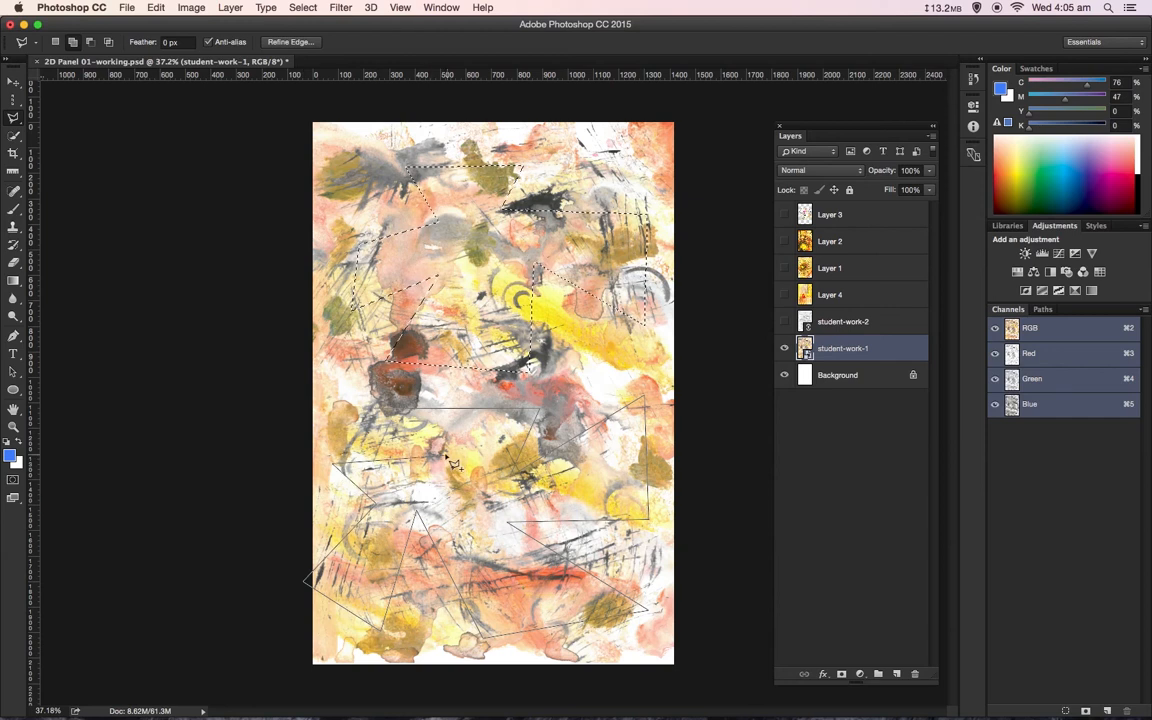
pyautogui.click(376, 411)
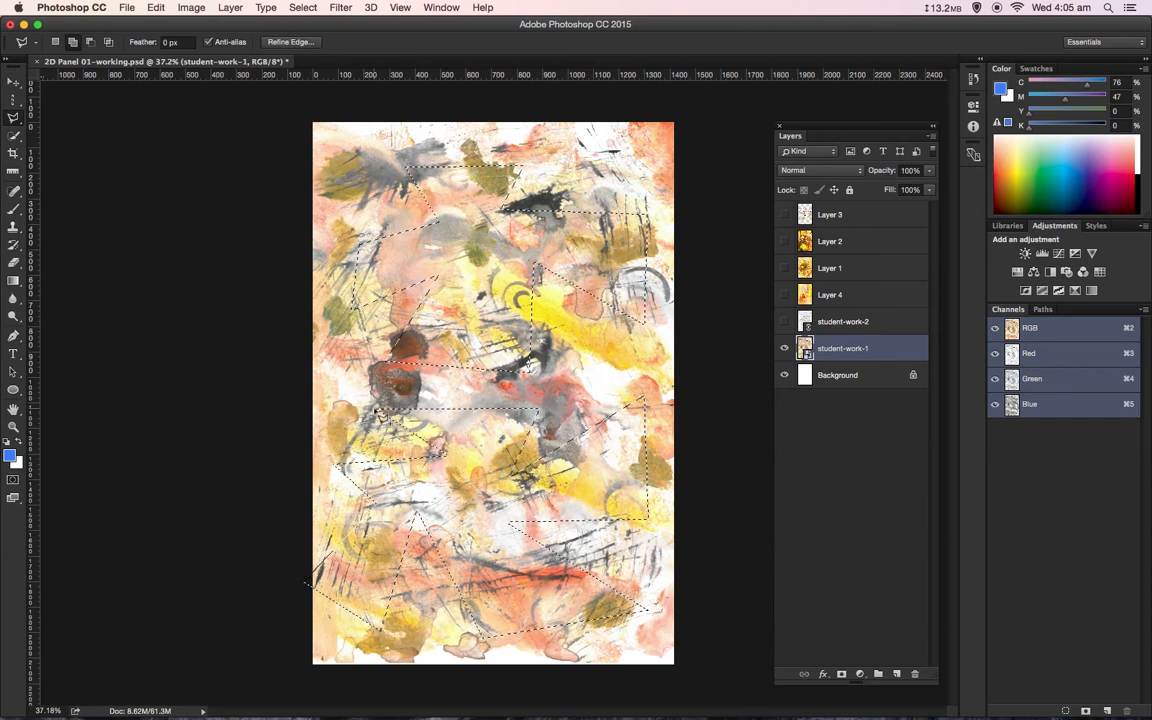
pyautogui.click(841, 674)
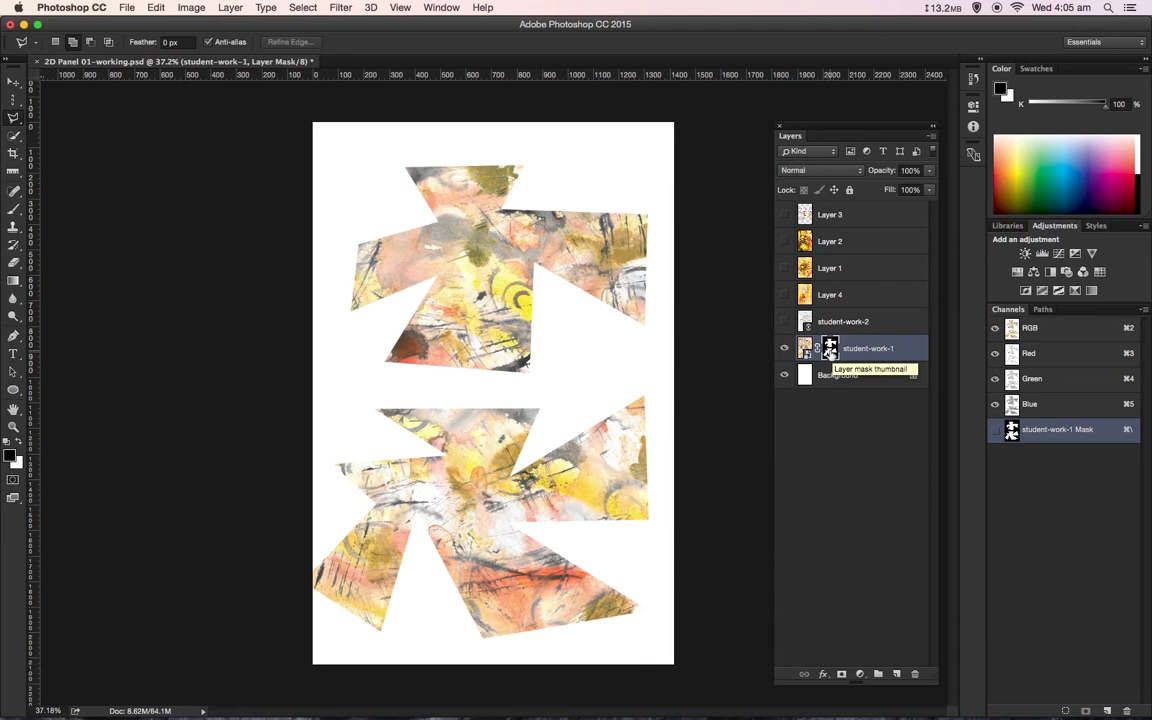
# Delete the polygon-shaped layer mask from student-work-1
pyautogui.rightClick(829, 353)
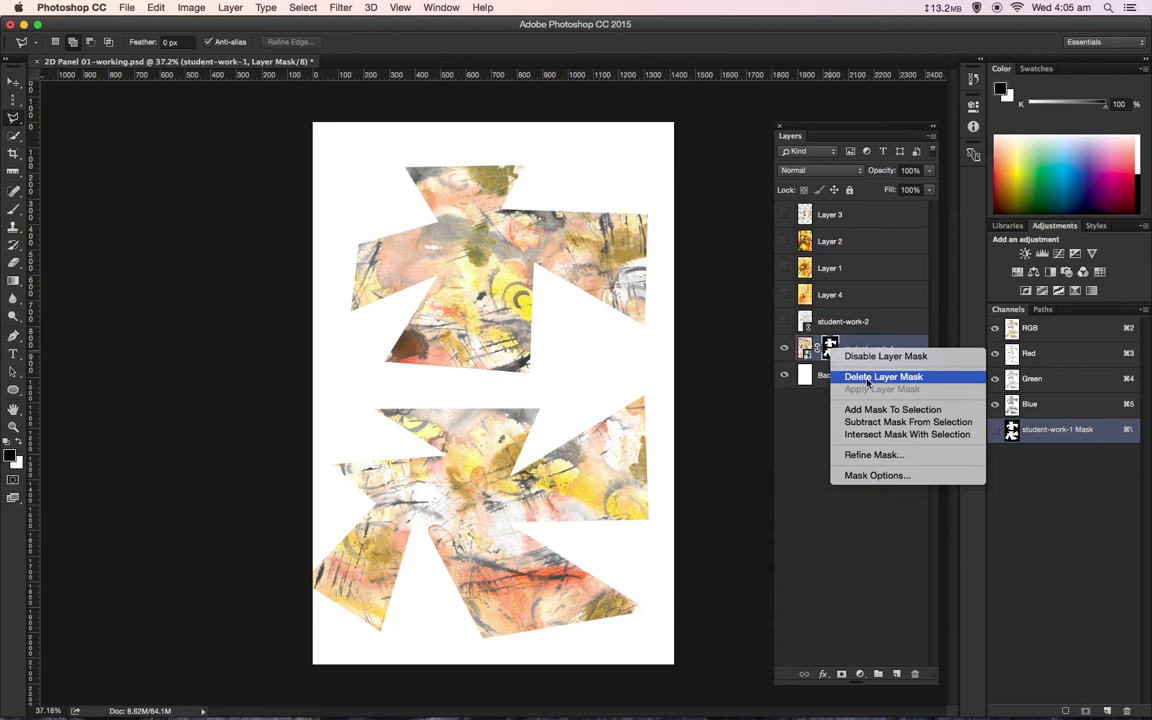
pyautogui.click(867, 377)
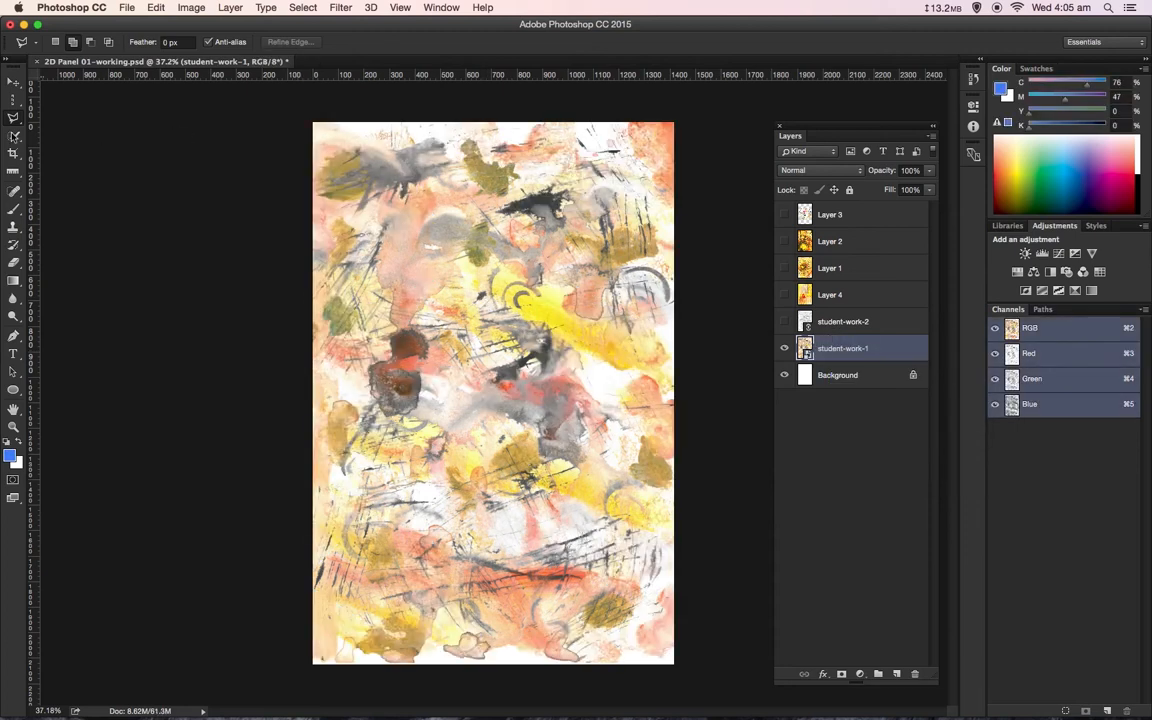
# Outline a branching shape across the upper artwork with the freehand Lasso and add a large rounded shape across the lower half
pyautogui.click(14, 119)
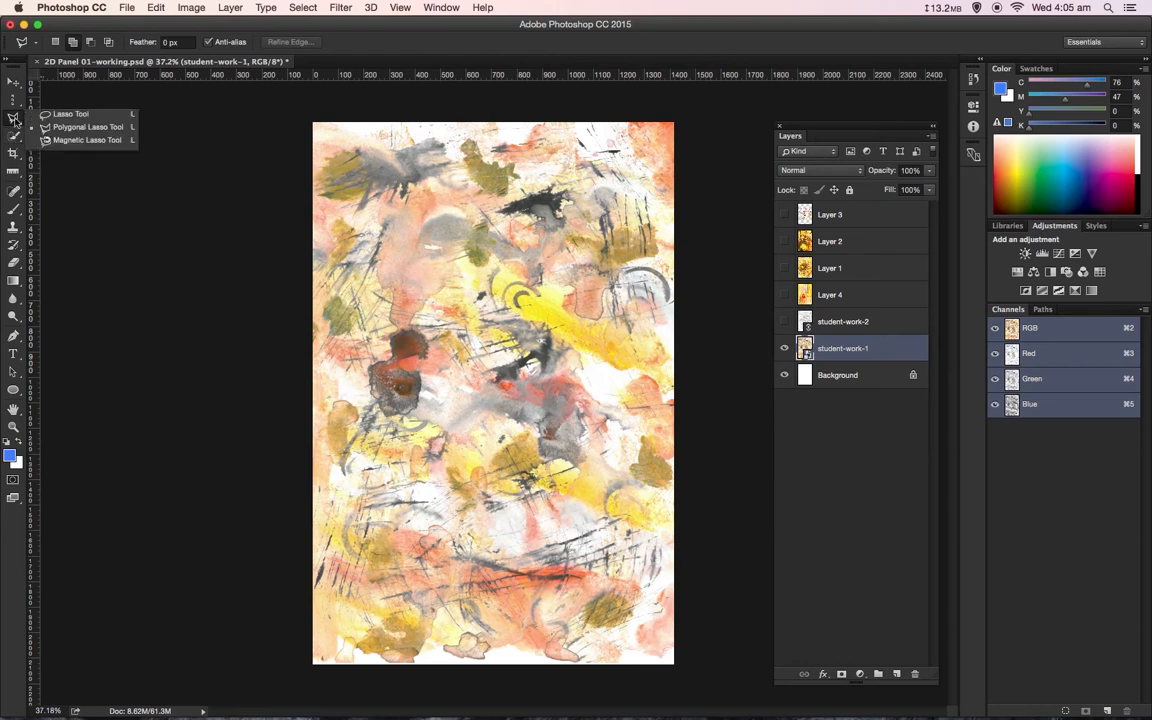
pyautogui.click(55, 114)
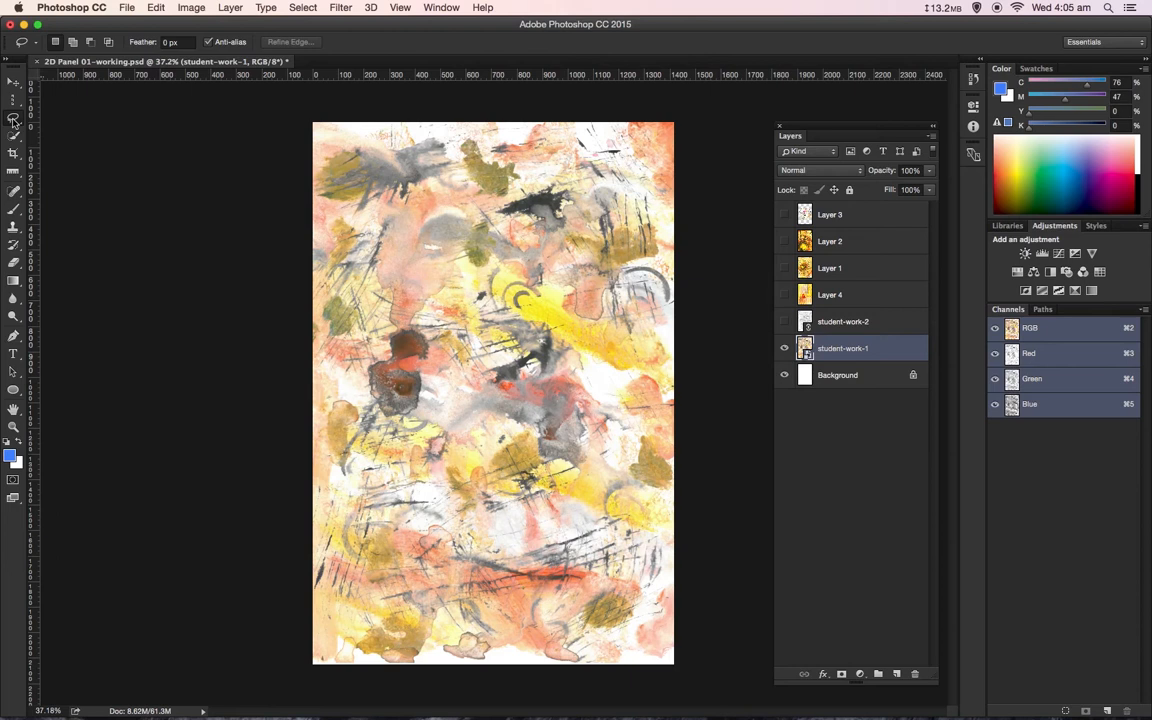
pyautogui.moveTo(493, 190)
pyautogui.mouseDown()
pyautogui.moveTo(453, 225)
pyautogui.moveTo(415, 196)
pyautogui.moveTo(365, 213)
pyautogui.moveTo(365, 291)
pyautogui.moveTo(422, 337)
pyautogui.moveTo(522, 288)
pyautogui.moveTo(608, 347)
pyautogui.moveTo(640, 322)
pyautogui.moveTo(615, 270)
pyautogui.moveTo(580, 270)
pyautogui.moveTo(577, 240)
pyautogui.moveTo(656, 203)
pyautogui.moveTo(656, 178)
pyautogui.moveTo(591, 155)
pyautogui.moveTo(579, 218)
pyautogui.moveTo(542, 198)
pyautogui.moveTo(500, 148)
pyautogui.mouseUp()
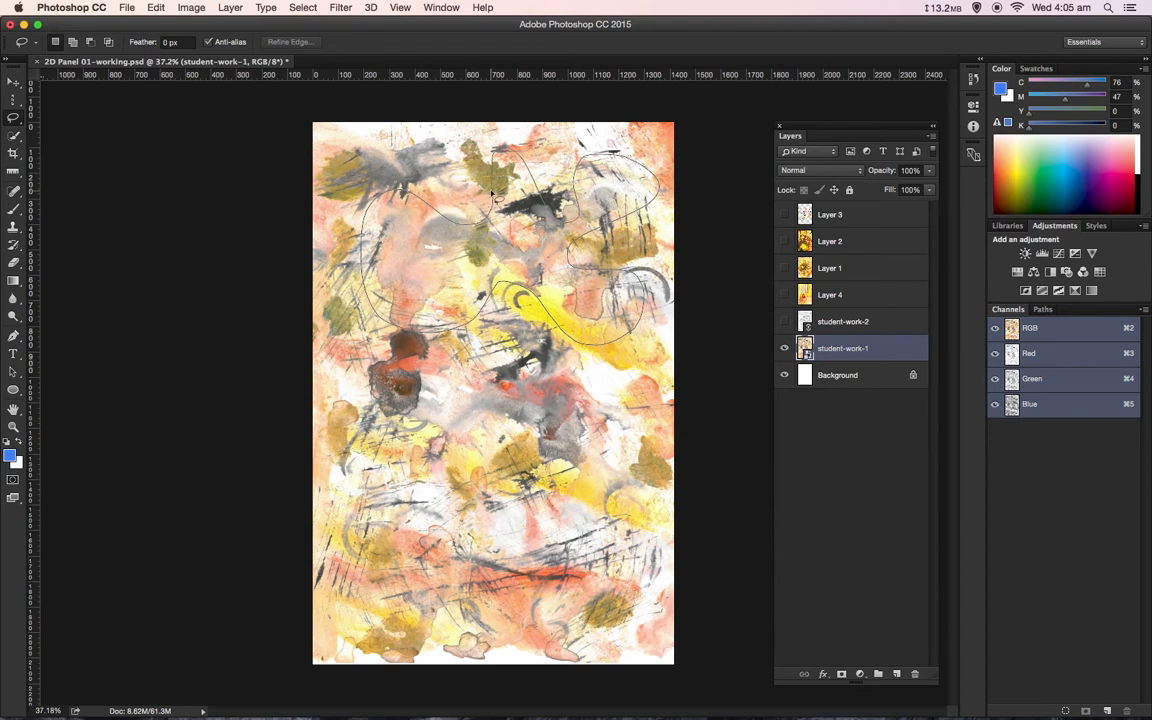
pyautogui.moveTo(494, 193); pyautogui.dragTo(476, 194)
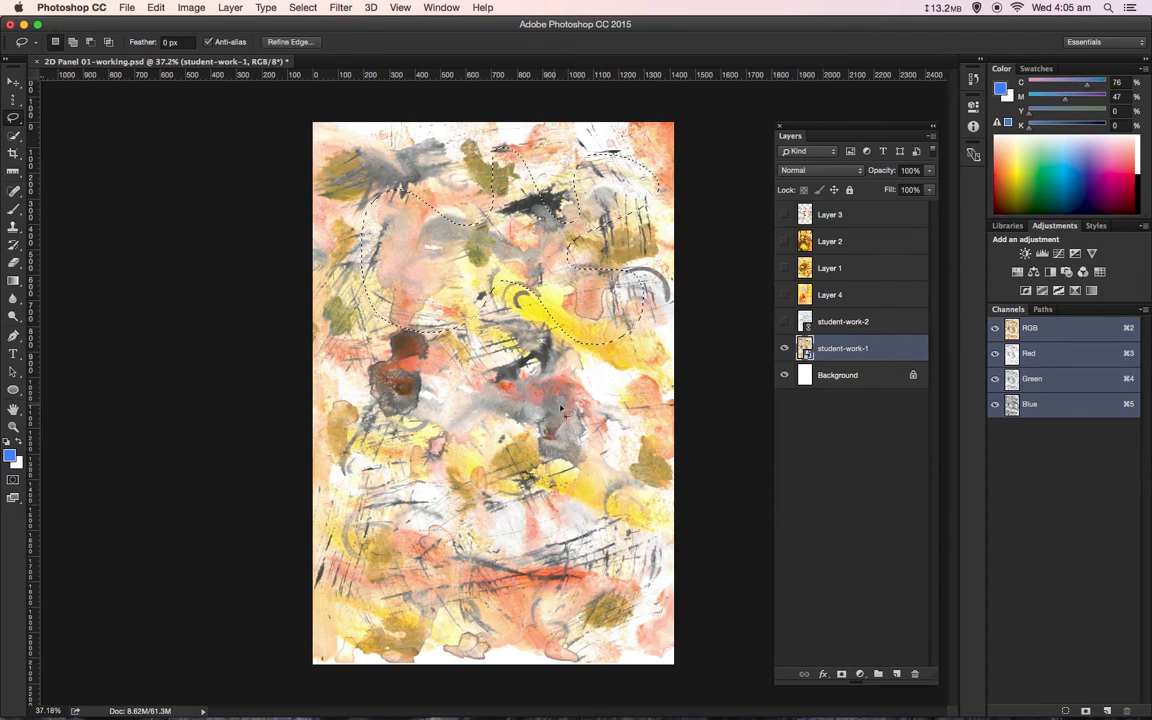
pyautogui.moveTo(619, 406)
pyautogui.mouseDown()
pyautogui.moveTo(428, 366)
pyautogui.moveTo(349, 416)
pyautogui.moveTo(340, 477)
pyautogui.moveTo(360, 534)
pyautogui.moveTo(381, 565)
pyautogui.moveTo(506, 655)
pyautogui.moveTo(576, 657)
pyautogui.moveTo(635, 606)
pyautogui.moveTo(653, 557)
pyautogui.moveTo(662, 460)
pyautogui.moveTo(620, 410)
pyautogui.mouseUp()
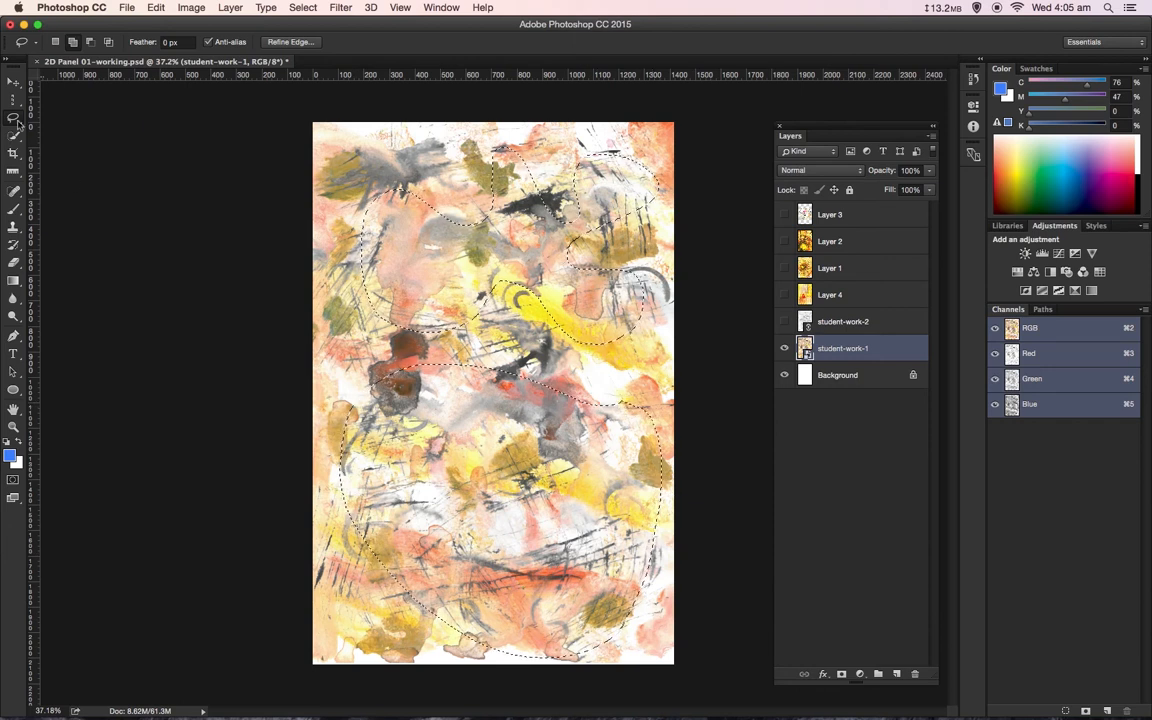
# Set the Polygonal Lasso to subtract and cut a five-sided hole from the middle of the lower rounded selection
pyautogui.moveTo(13, 117); pyautogui.dragTo(47, 129)
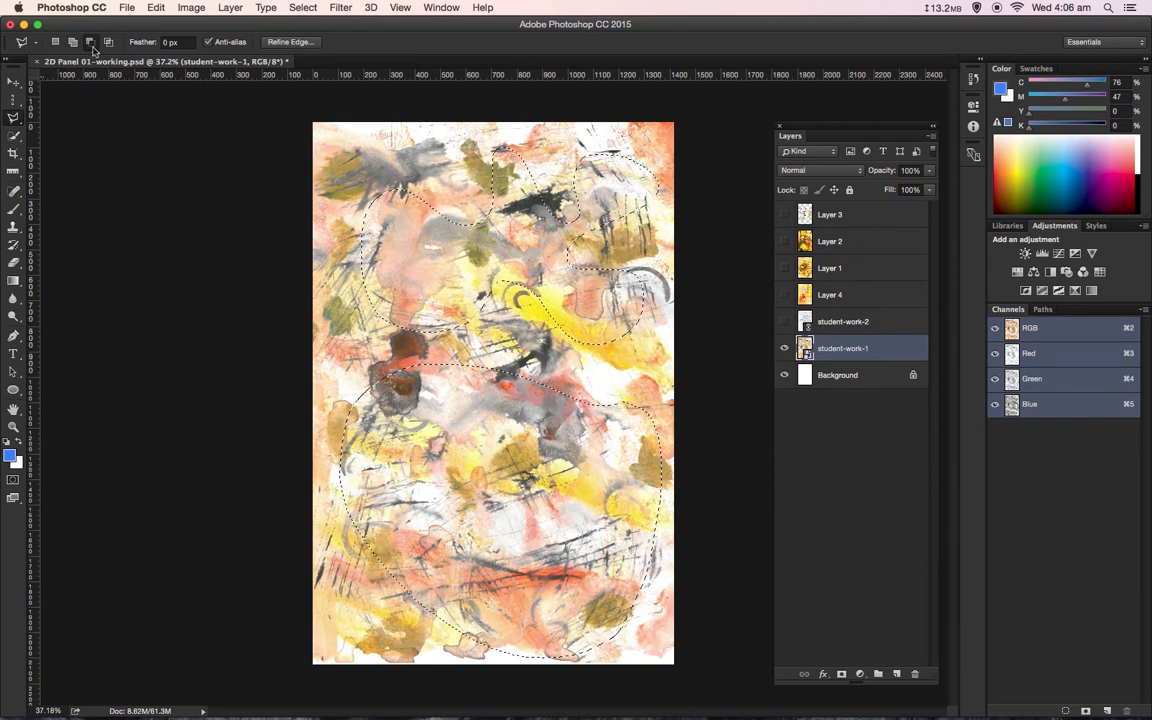
pyautogui.click(530, 447)
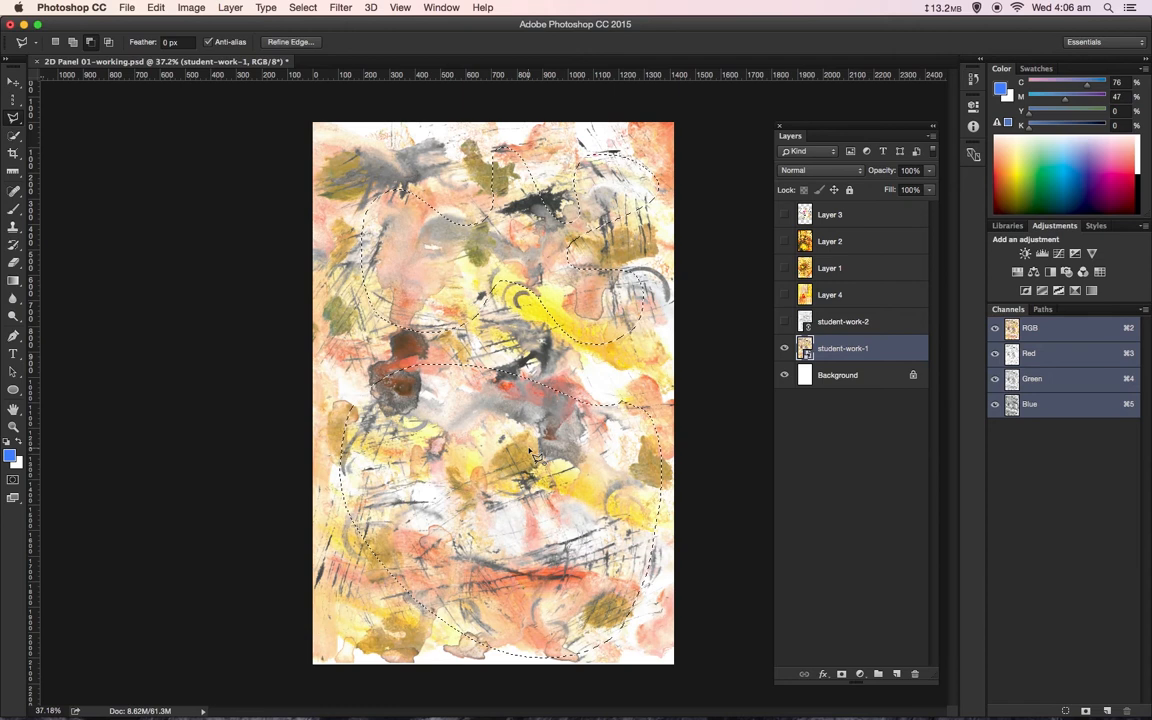
pyautogui.click(453, 438)
pyautogui.click(433, 518)
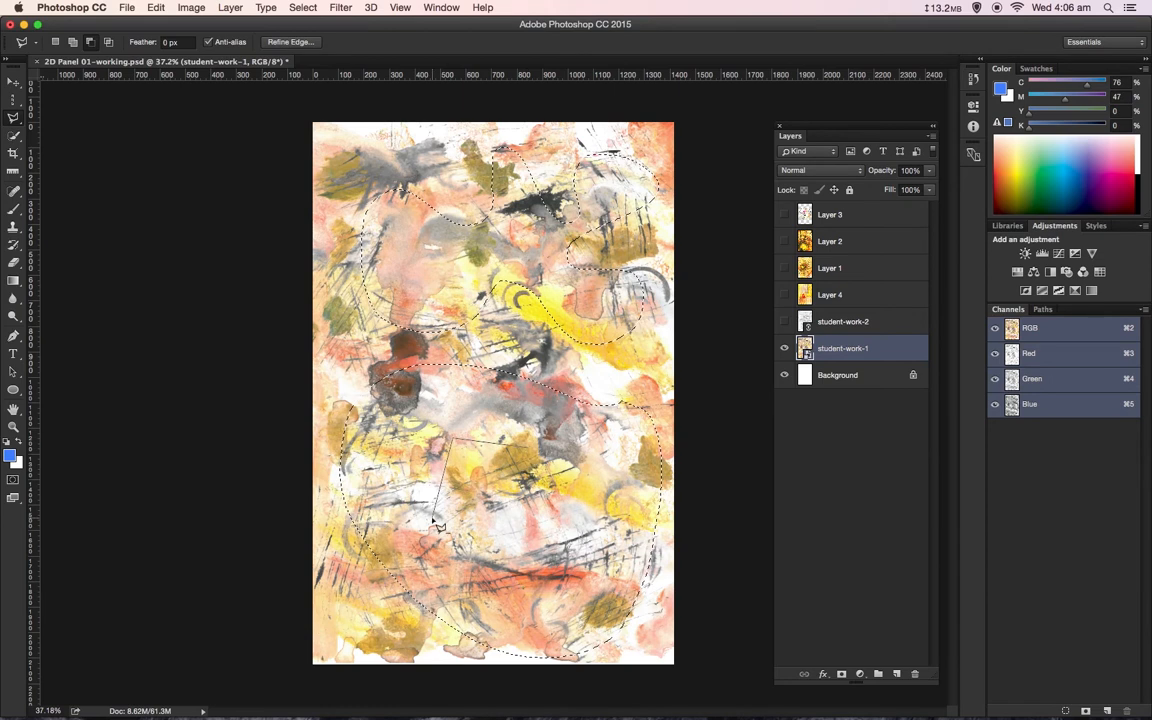
pyautogui.click(537, 587)
pyautogui.click(596, 495)
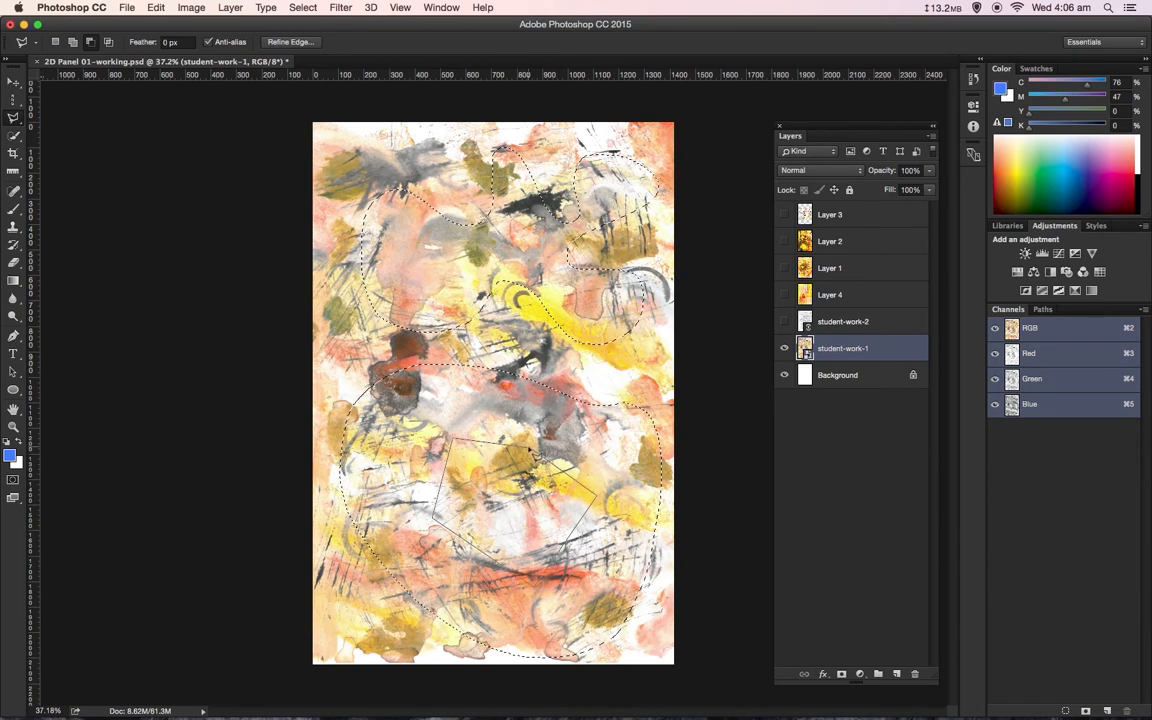
pyautogui.click(530, 448)
# Subtract a small four-sided hole from the upper branching selection and mask student-work-1 with the combined selection
pyautogui.click(405, 227)
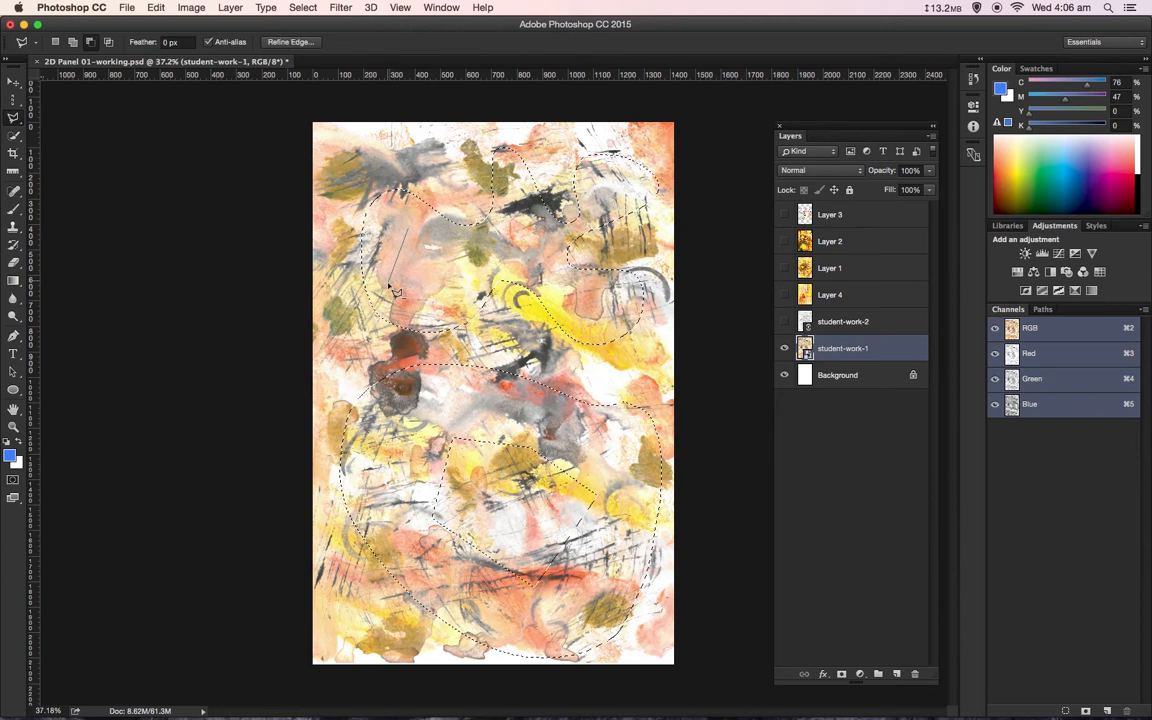
pyautogui.click(388, 285)
pyautogui.click(445, 305)
pyautogui.click(477, 265)
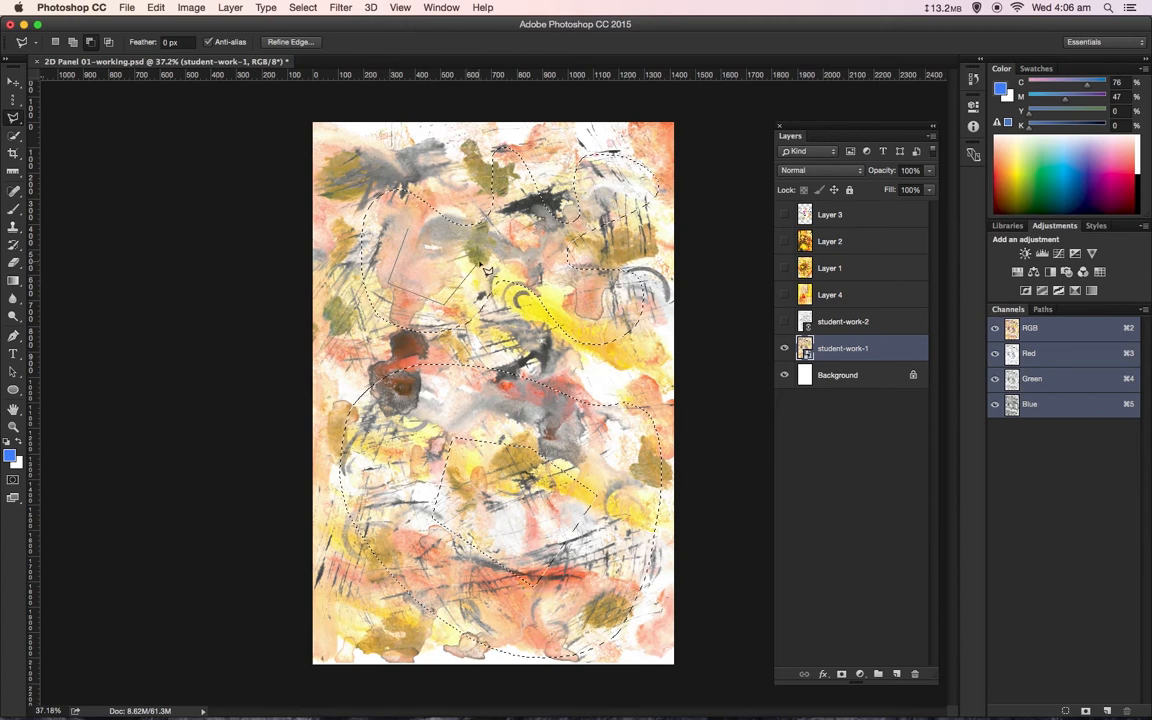
pyautogui.click(408, 230)
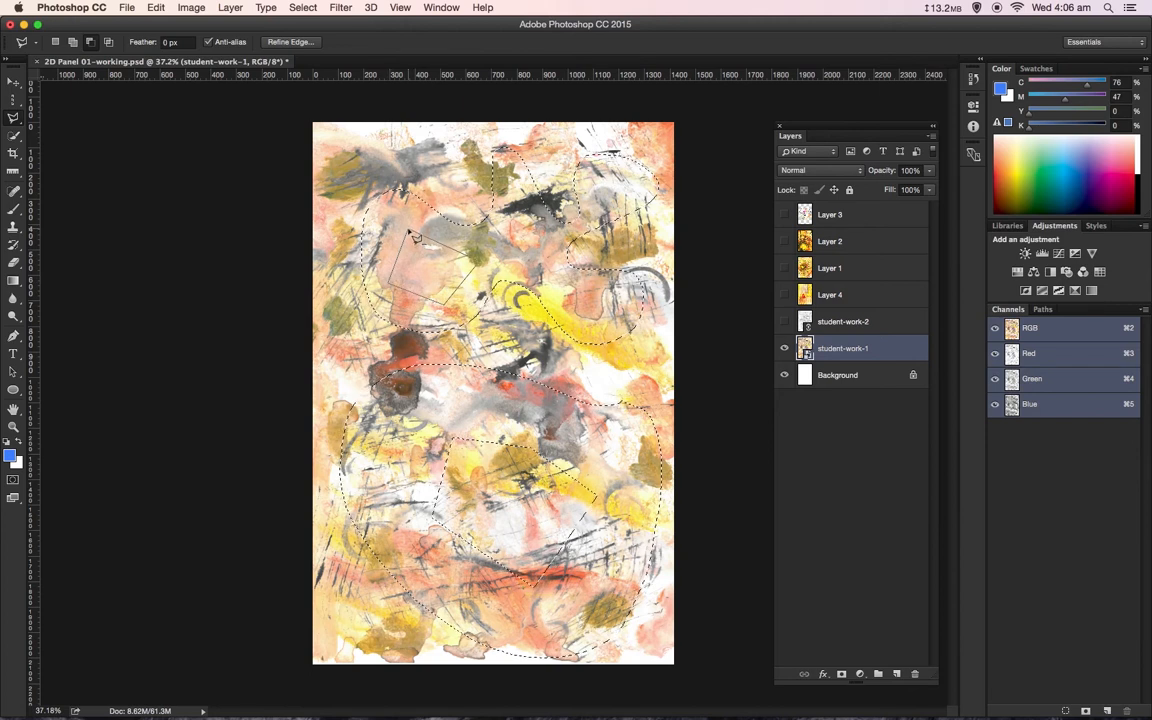
pyautogui.click(842, 675)
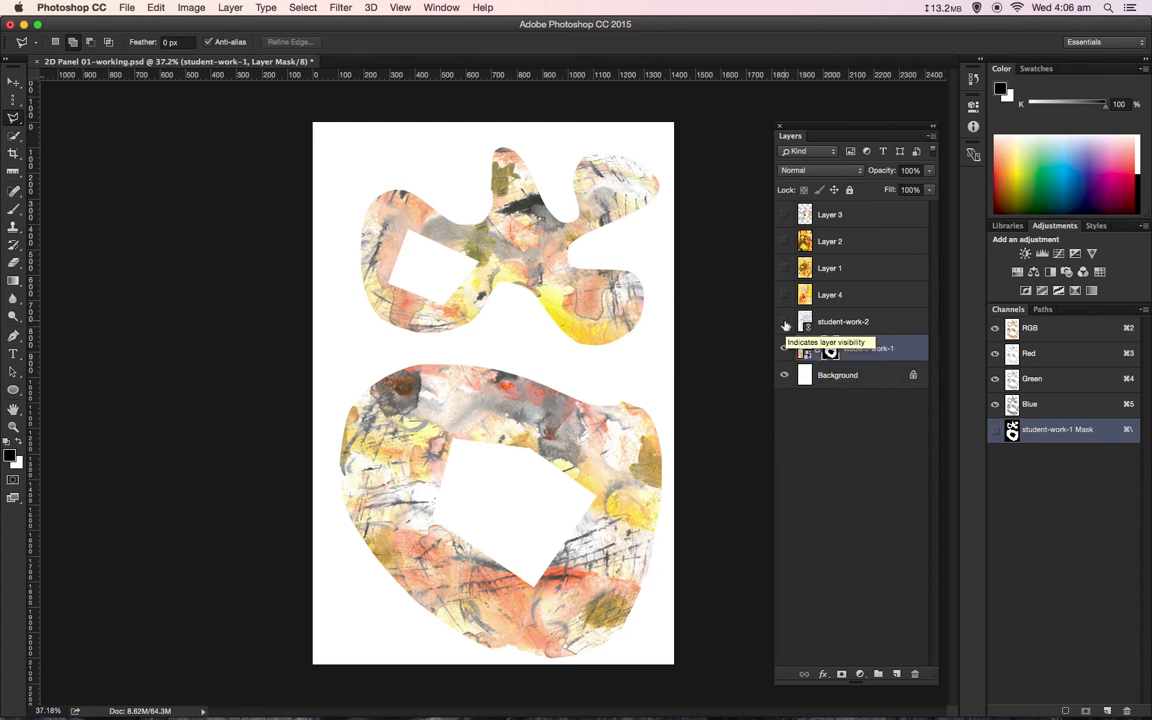
# Show and select the student-work-2 layer, and outline a curvy branching shape across its upper two thirds with the freehand Lasso
pyautogui.click(785, 322)
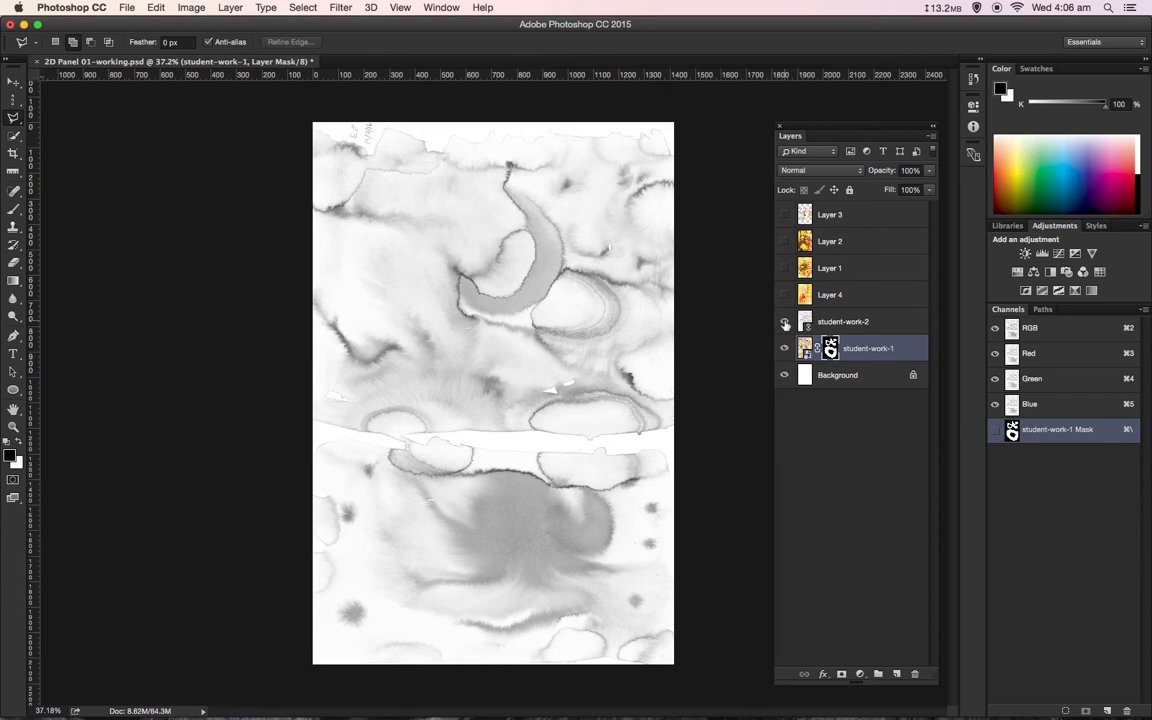
pyautogui.click(846, 322)
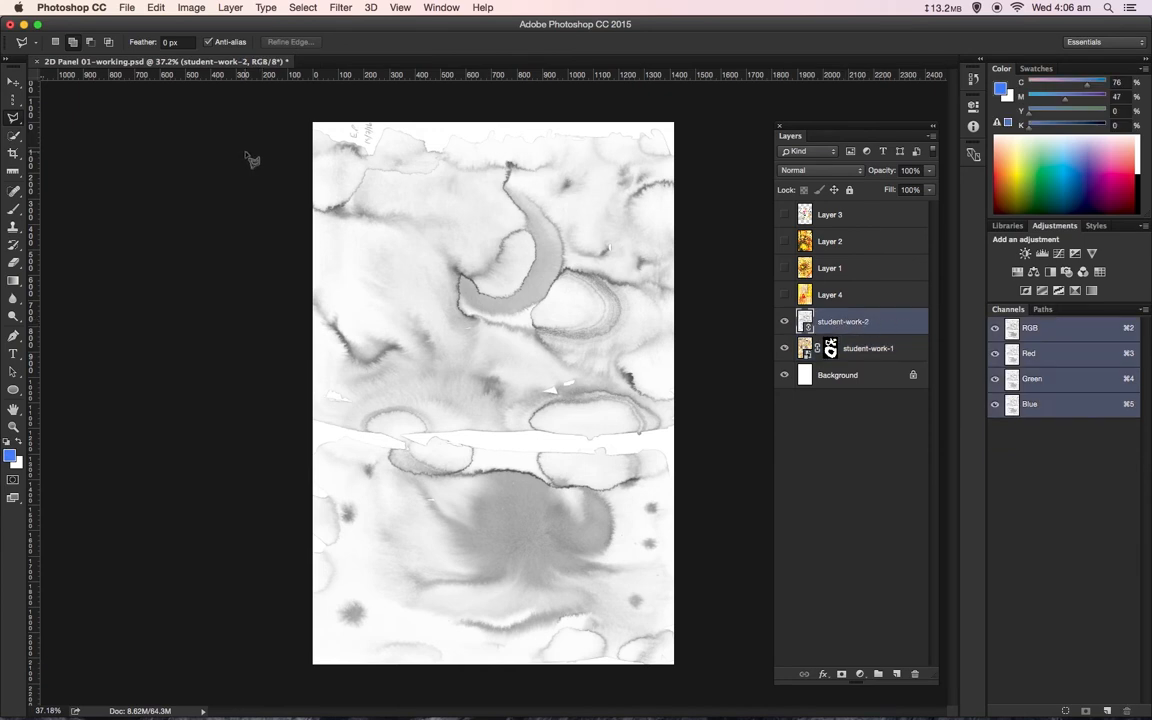
pyautogui.click(13, 117)
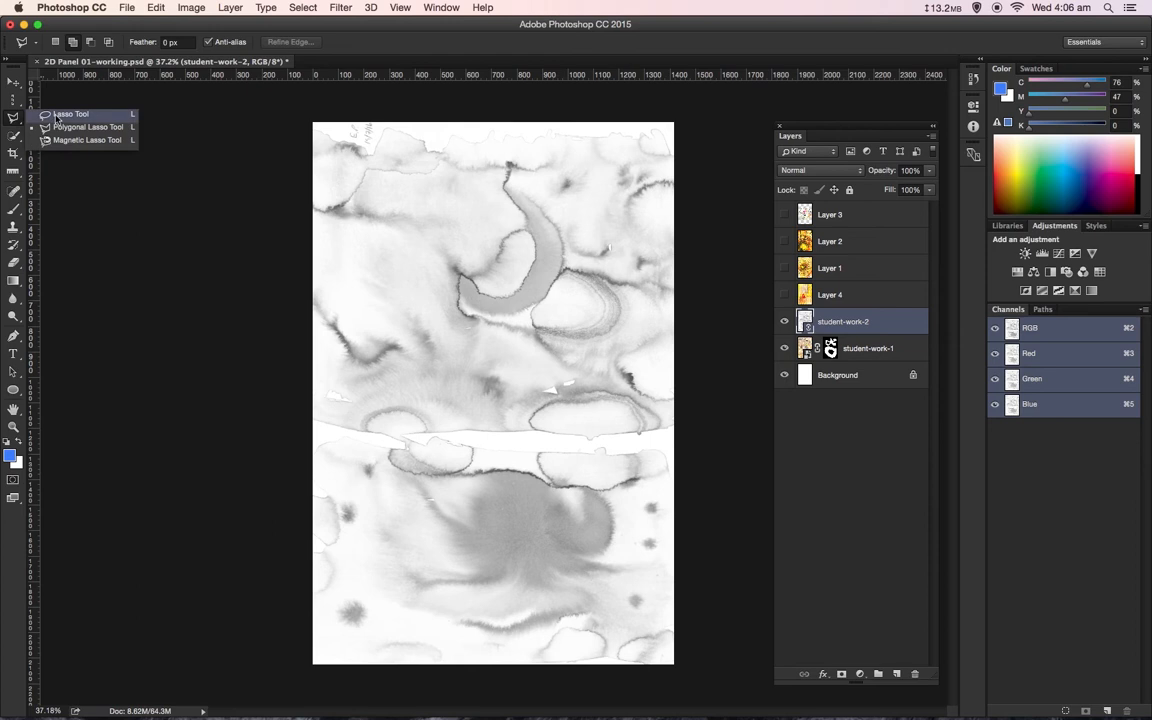
pyautogui.click(65, 112)
pyautogui.moveTo(519, 172)
pyautogui.mouseDown()
pyautogui.moveTo(462, 183)
pyautogui.moveTo(381, 160)
pyautogui.moveTo(362, 176)
pyautogui.moveTo(414, 217)
pyautogui.moveTo(412, 235)
pyautogui.moveTo(357, 283)
pyautogui.moveTo(364, 323)
pyautogui.moveTo(478, 310)
pyautogui.moveTo(453, 438)
pyautogui.moveTo(489, 451)
pyautogui.moveTo(582, 405)
pyautogui.moveTo(598, 368)
pyautogui.moveTo(580, 298)
pyautogui.moveTo(630, 273)
pyautogui.moveTo(630, 231)
pyautogui.moveTo(596, 229)
pyautogui.moveTo(543, 264)
pyautogui.moveTo(548, 224)
pyautogui.moveTo(571, 199)
pyautogui.moveTo(635, 184)
pyautogui.moveTo(646, 148)
pyautogui.moveTo(567, 137)
pyautogui.moveTo(516, 176)
pyautogui.mouseUp()
# Subtract a smaller curvy freehand shape from inside the selection and mask student-work-2 with the result
pyautogui.click(90, 43)
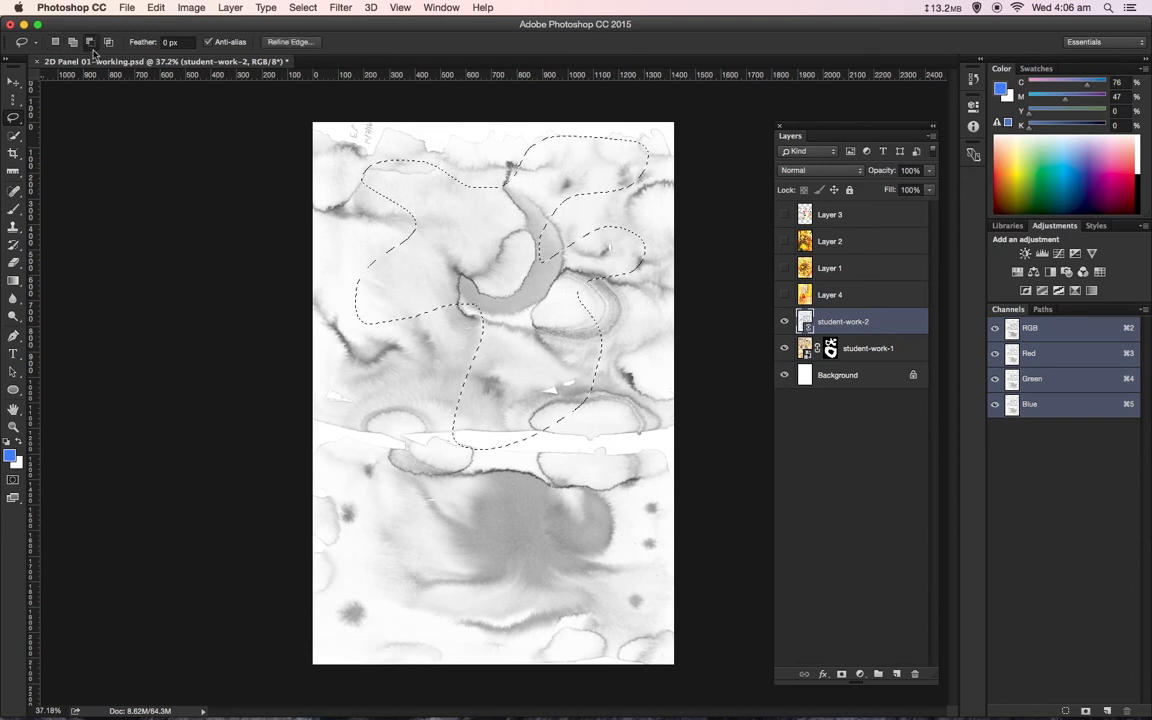
pyautogui.moveTo(518, 212)
pyautogui.mouseDown()
pyautogui.moveTo(429, 192)
pyautogui.moveTo(455, 241)
pyautogui.moveTo(415, 280)
pyautogui.moveTo(474, 275)
pyautogui.moveTo(506, 294)
pyautogui.moveTo(511, 380)
pyautogui.moveTo(559, 364)
pyautogui.moveTo(547, 313)
pyautogui.moveTo(569, 281)
pyautogui.moveTo(522, 272)
pyautogui.moveTo(521, 201)
pyautogui.mouseUp()
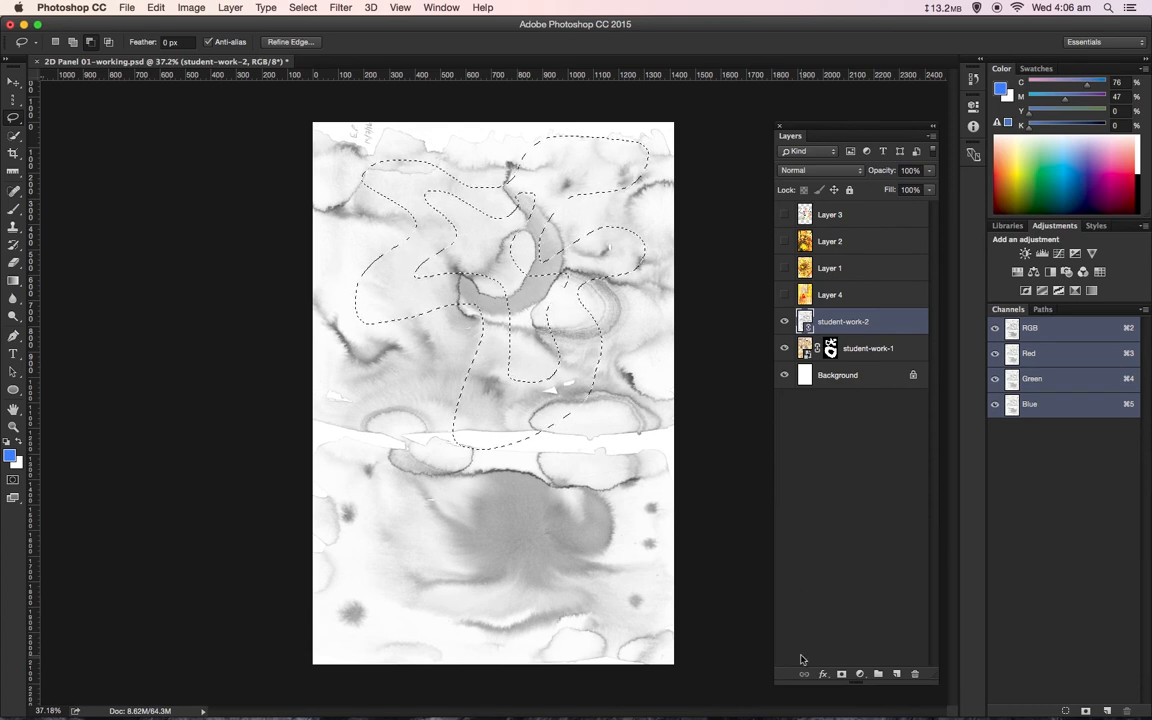
pyautogui.click(842, 675)
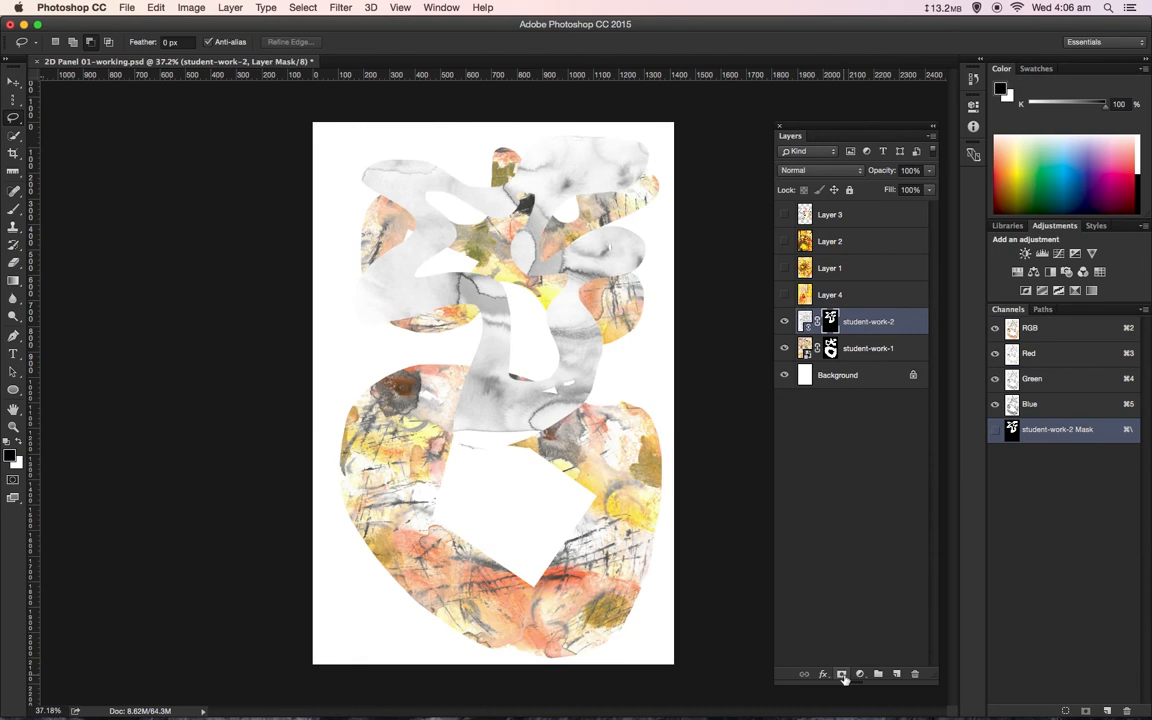
# Hide the student-work-1 layer
pyautogui.click(784, 348)
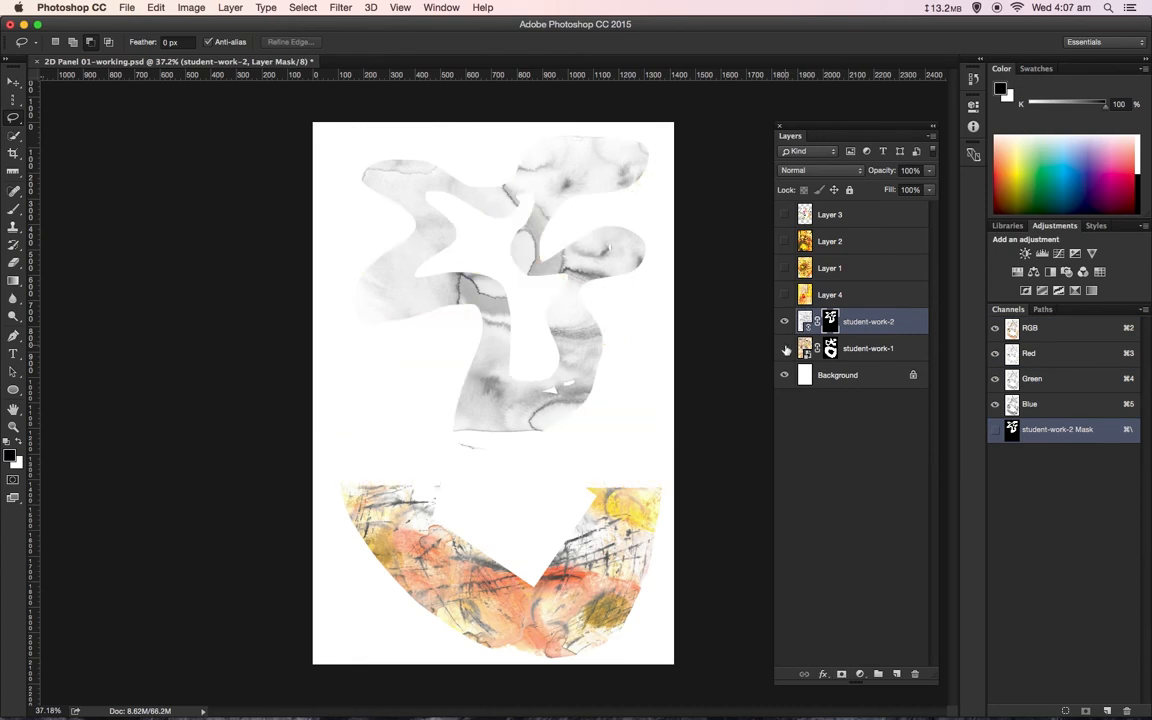
# Show the student-work-1 layer and compare its masked artwork with the student-work-2 layer hidden and shown
pyautogui.click(784, 348)
pyautogui.click(784, 321)
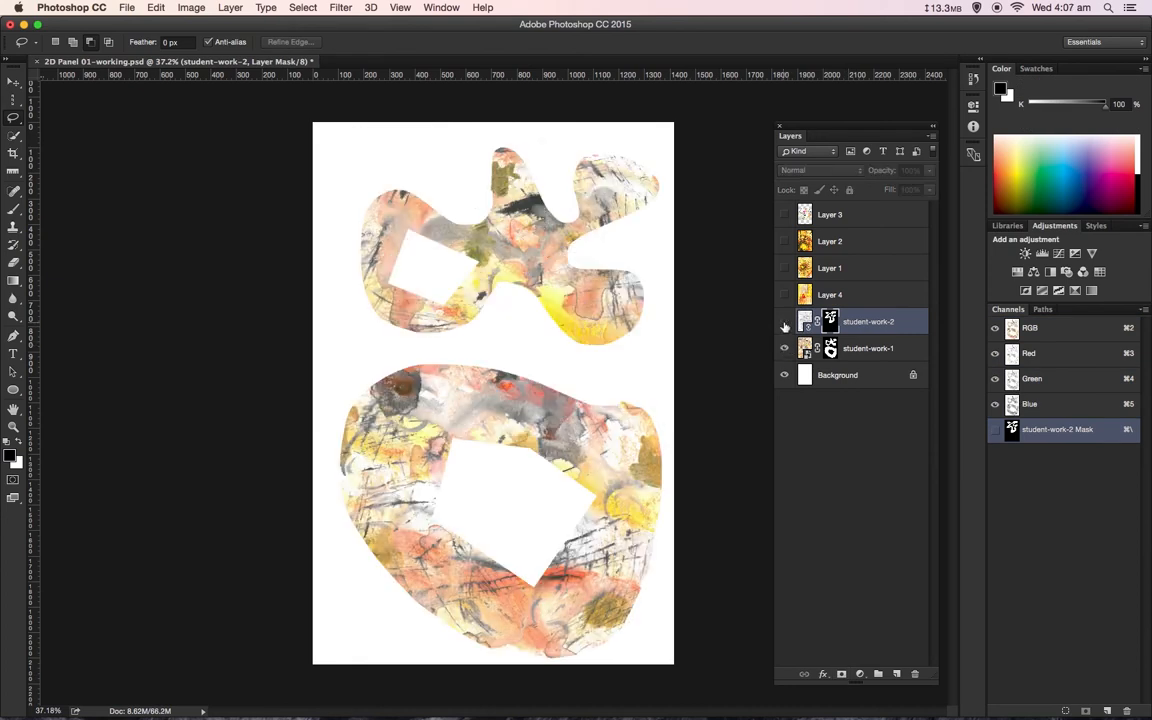
pyautogui.click(785, 322)
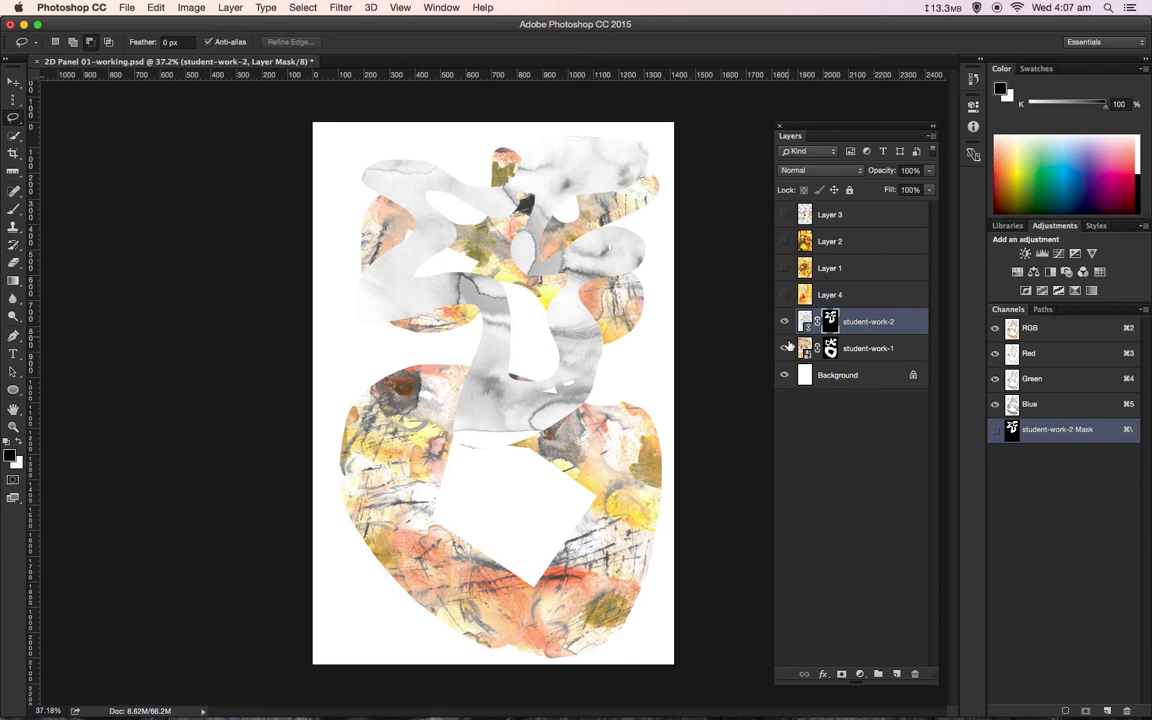
# Show Layer 4 and select a wide rectangle across the canvas's upper part, with a freehand branching shape subtracted from inside it
pyautogui.click(785, 295)
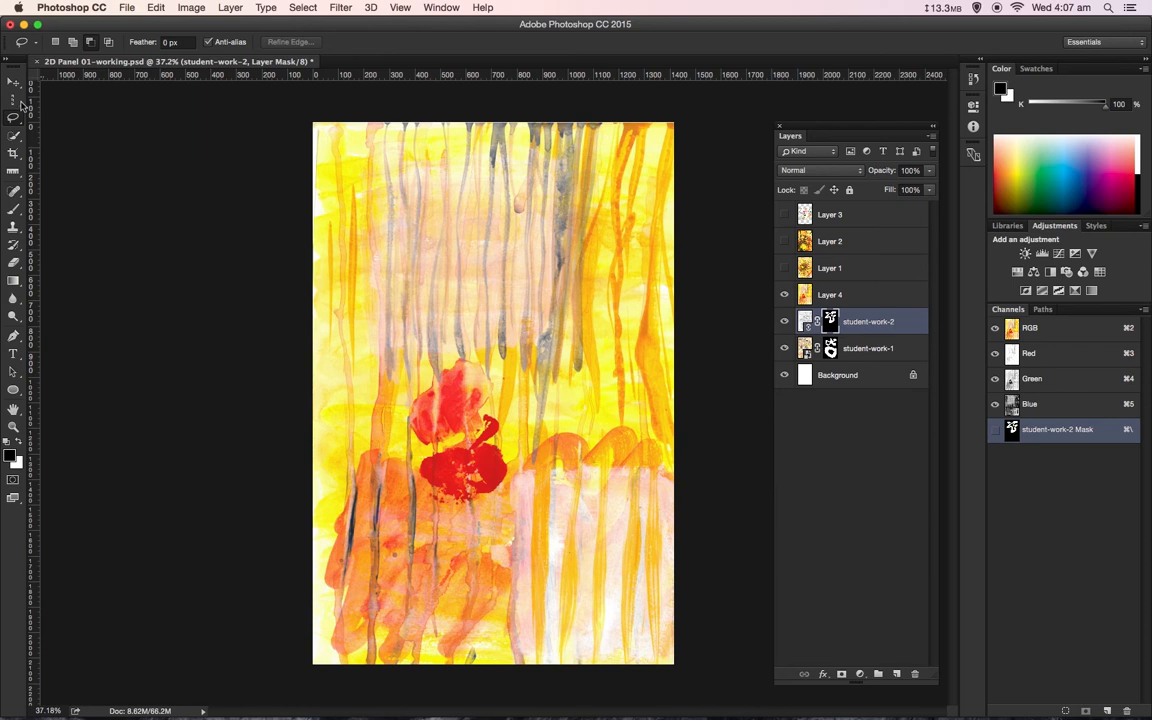
pyautogui.moveTo(12, 100); pyautogui.dragTo(80, 93)
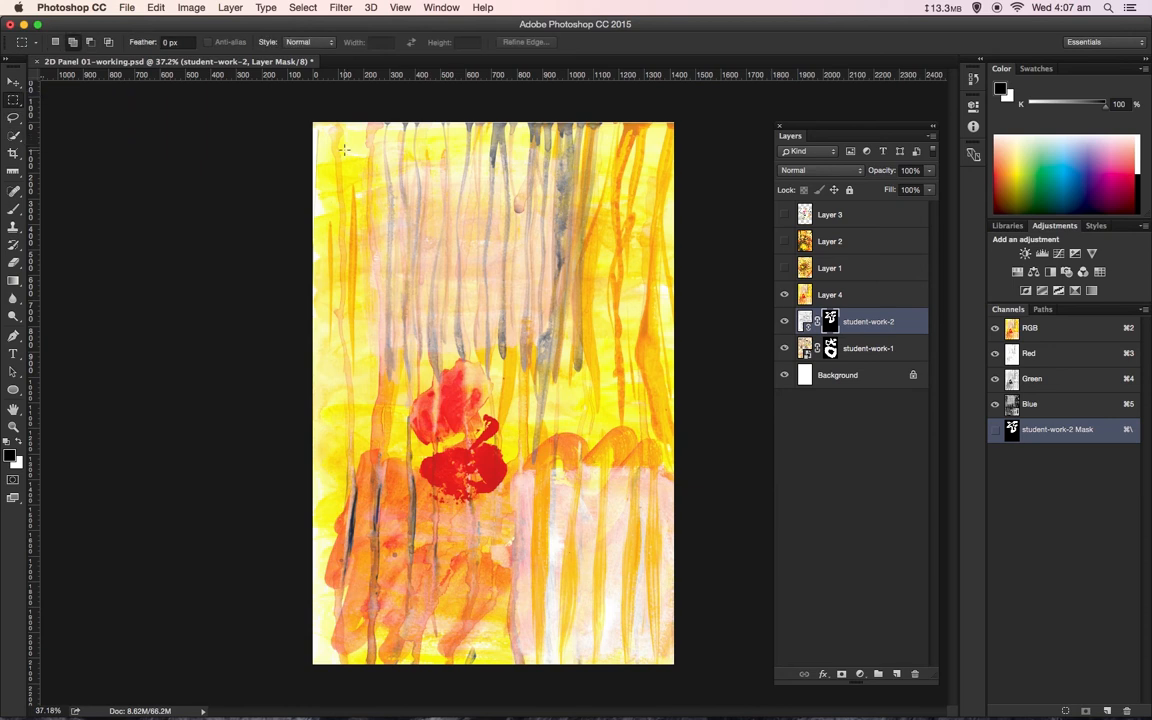
pyautogui.moveTo(343, 148); pyautogui.dragTo(656, 365)
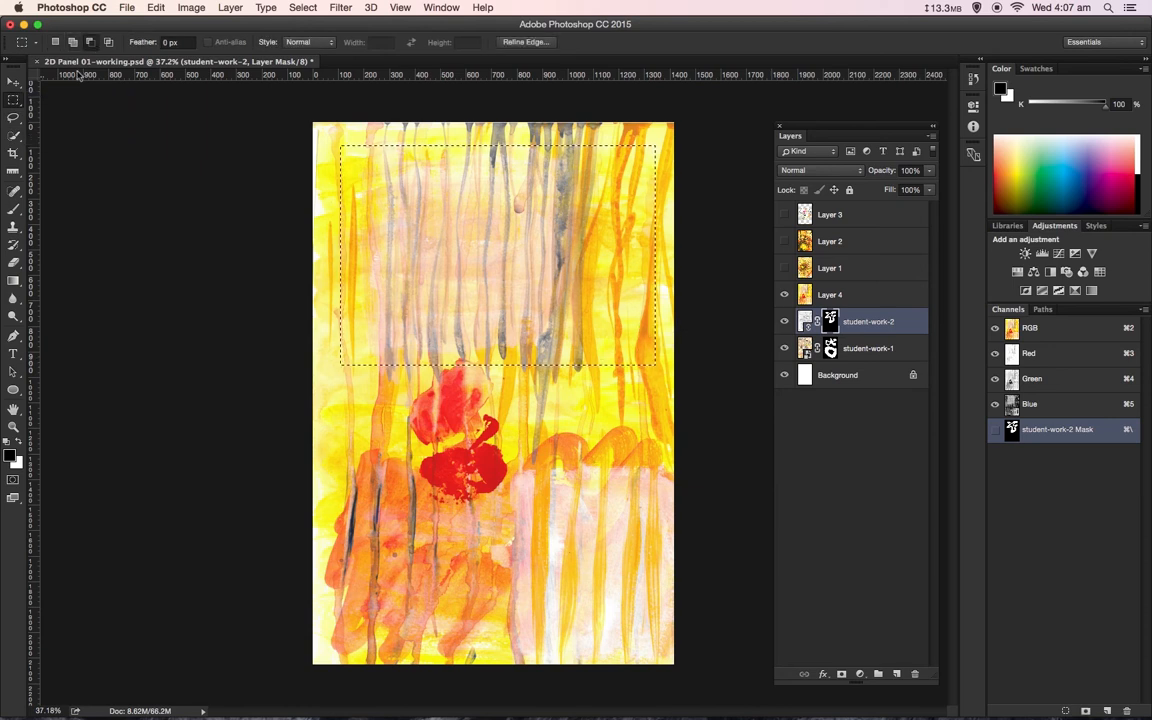
pyautogui.press('l')
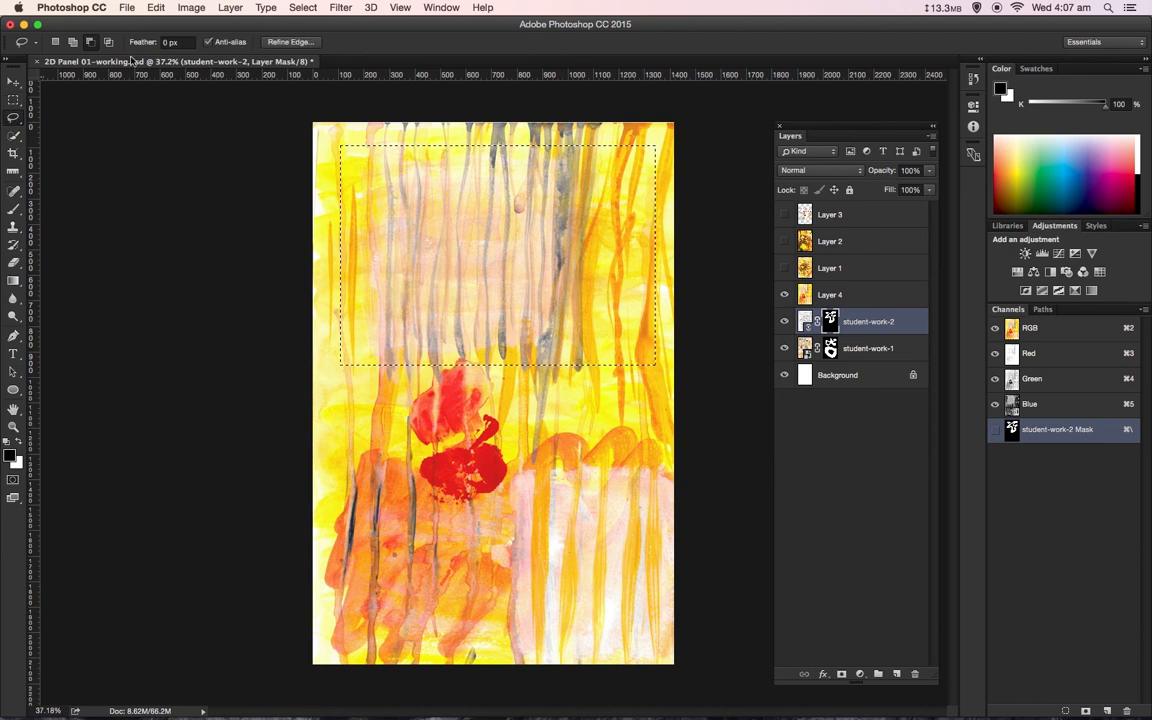
pyautogui.moveTo(550, 167)
pyautogui.mouseDown()
pyautogui.moveTo(535, 197)
pyautogui.moveTo(436, 171)
pyautogui.moveTo(419, 179)
pyautogui.moveTo(477, 226)
pyautogui.moveTo(403, 256)
pyautogui.mouseUp()
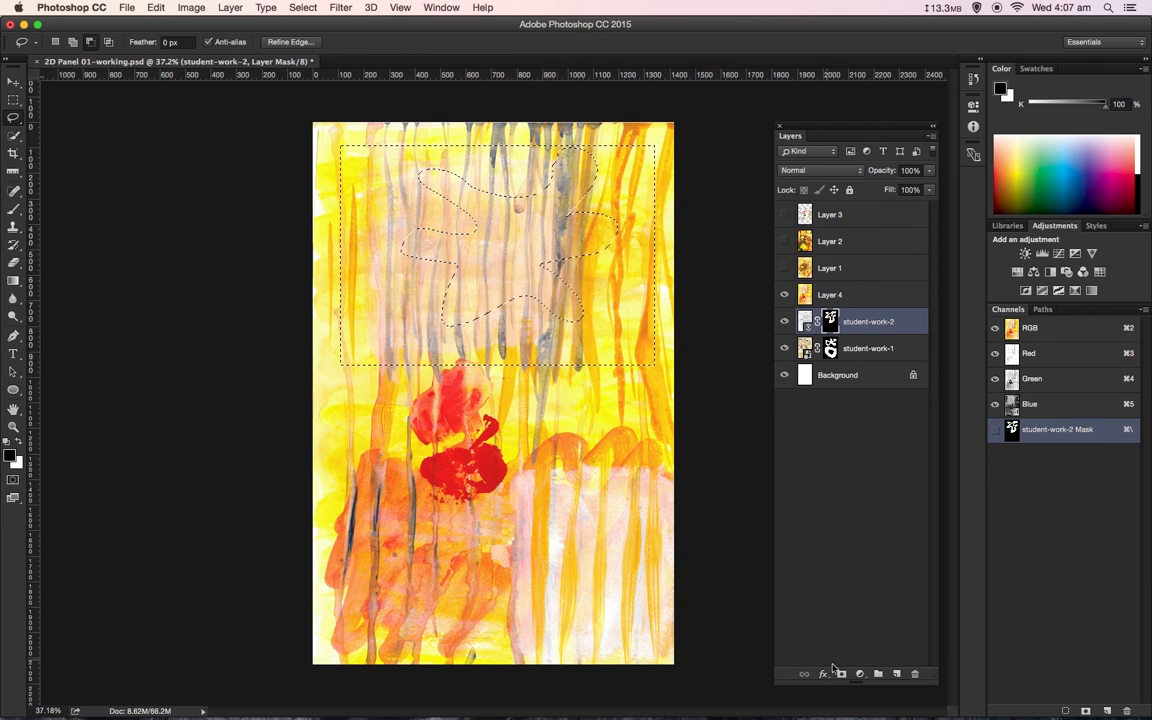
# Try to add another mask to the already masked student-work-2 layer, and undo it
pyautogui.click(842, 675)
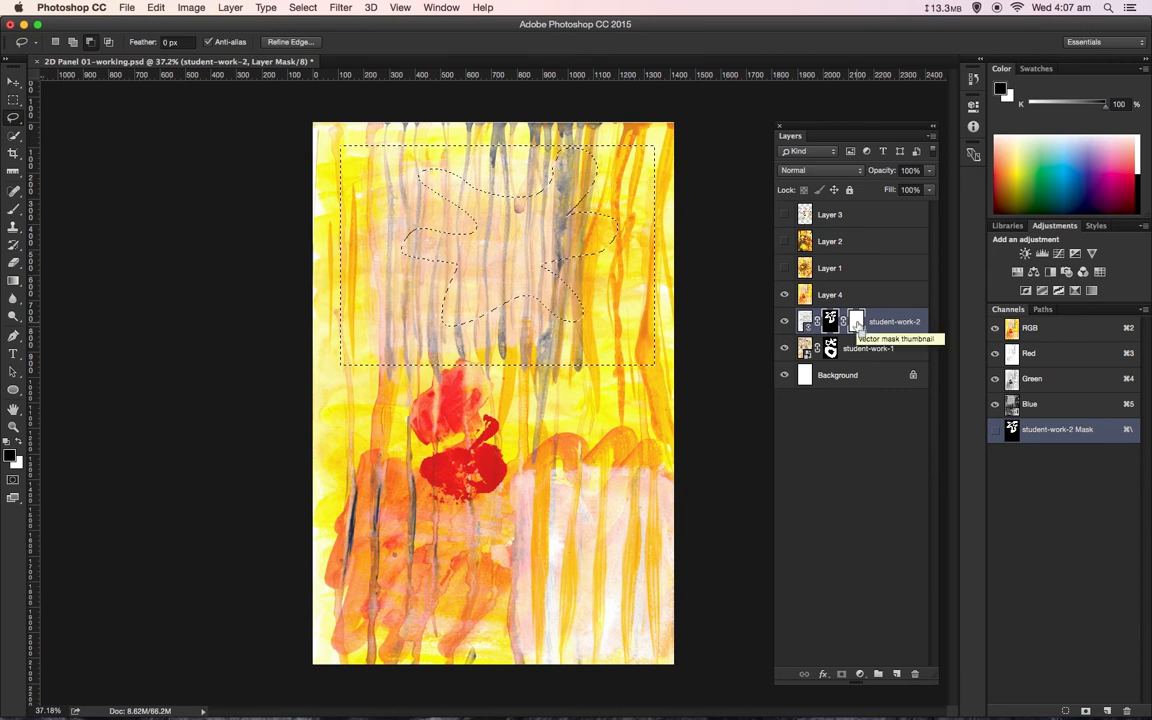
pyautogui.press('super+z')
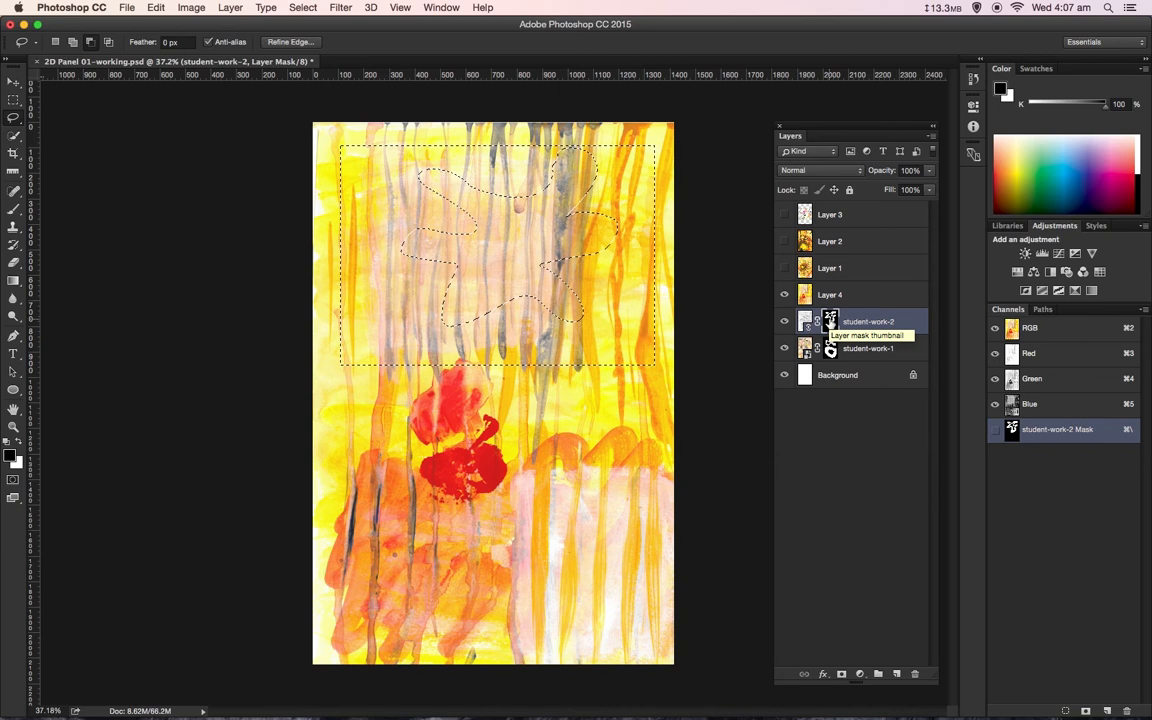
# Hide the student-work-1 and Background layers, and delete the layer mask from student-work-2
pyautogui.click(784, 348)
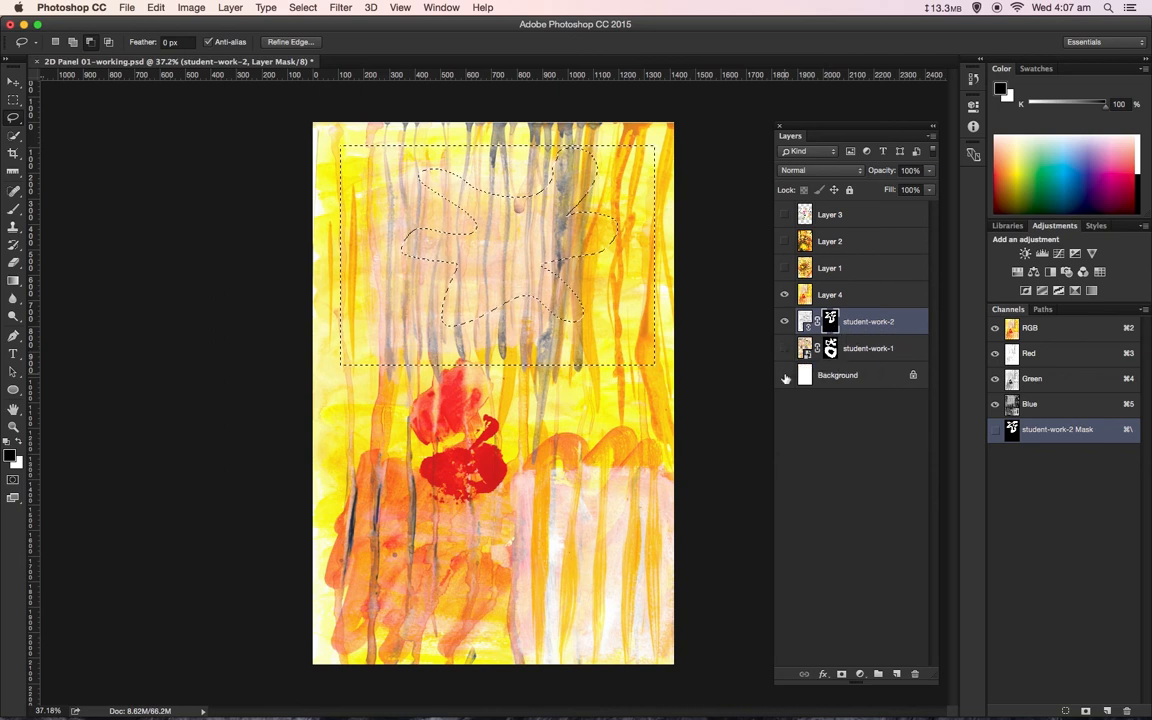
pyautogui.rightClick(830, 320)
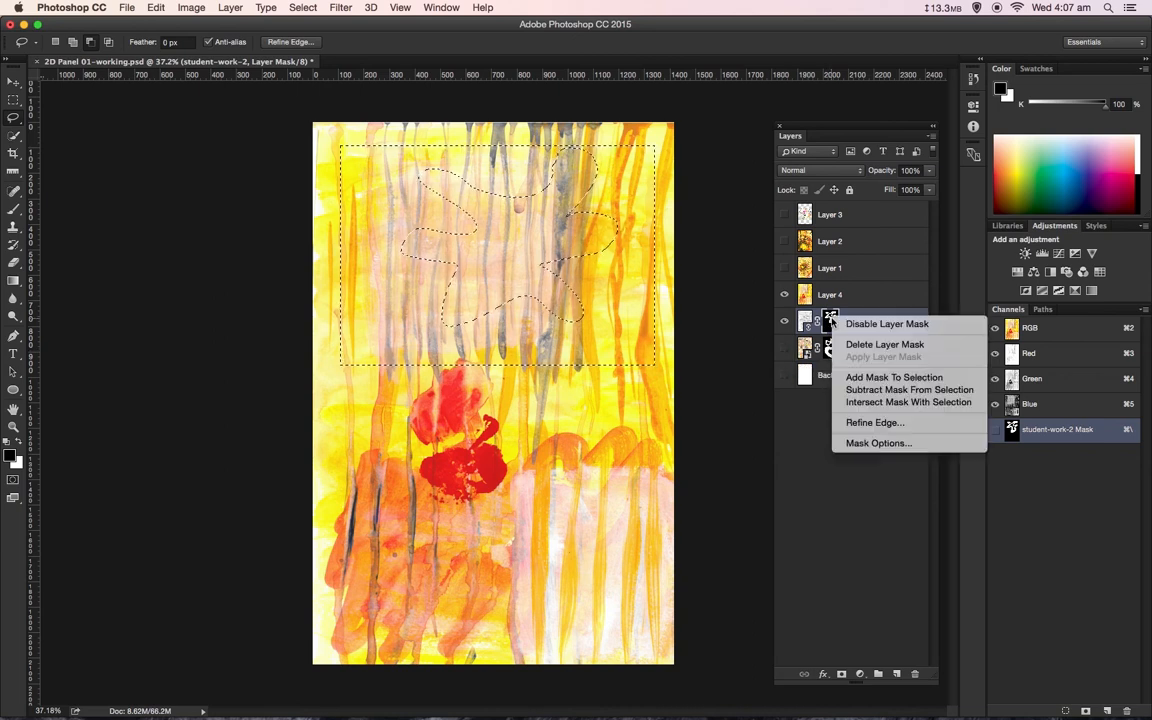
pyautogui.click(849, 344)
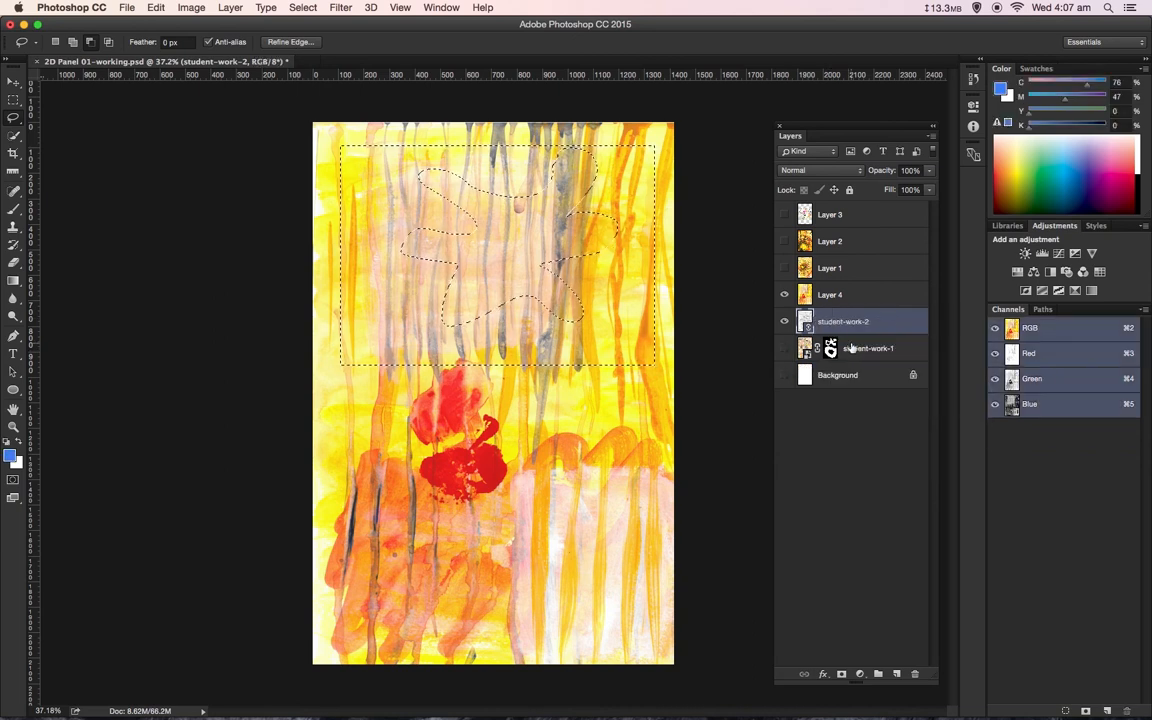
pyautogui.click(841, 674)
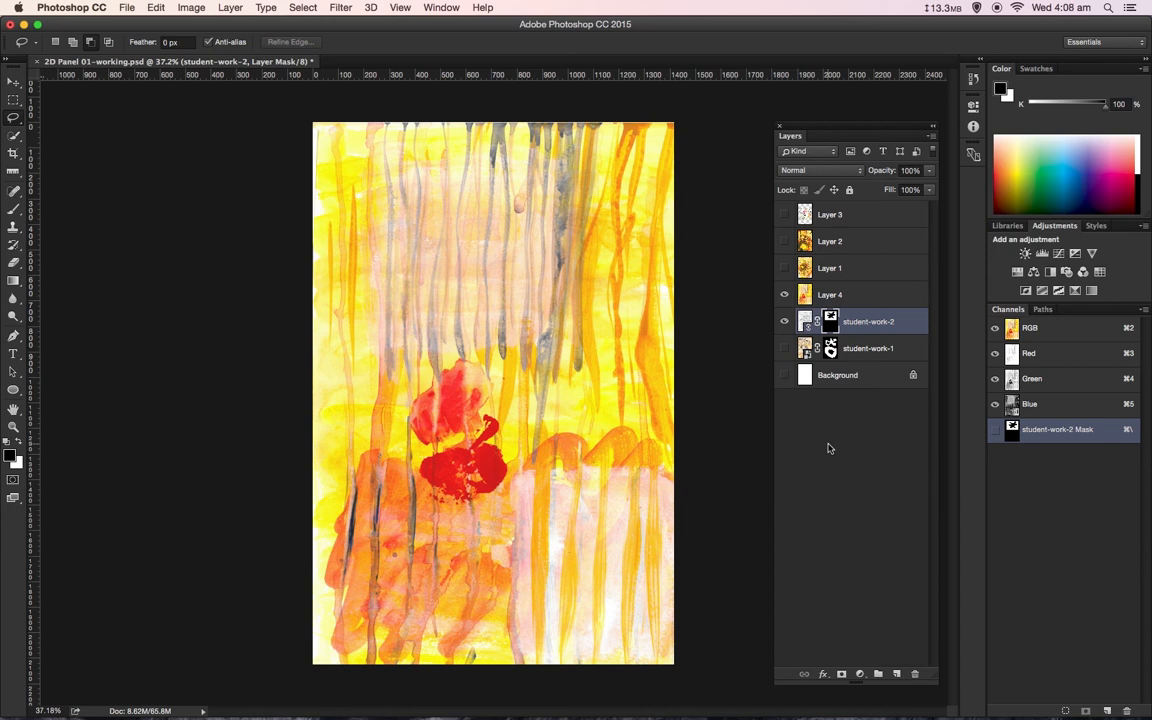
pyautogui.keyDown('ctrl'); pyautogui.click(806, 322); pyautogui.keyUp('ctrl')
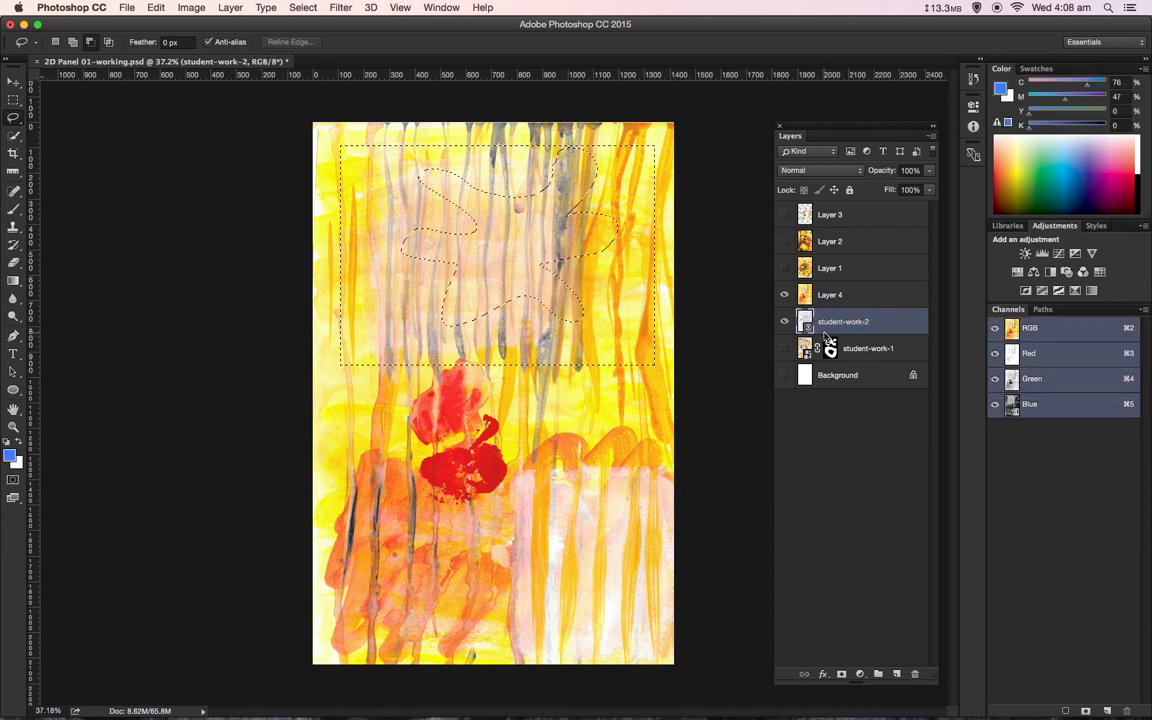
pyautogui.rightClick(806, 326)
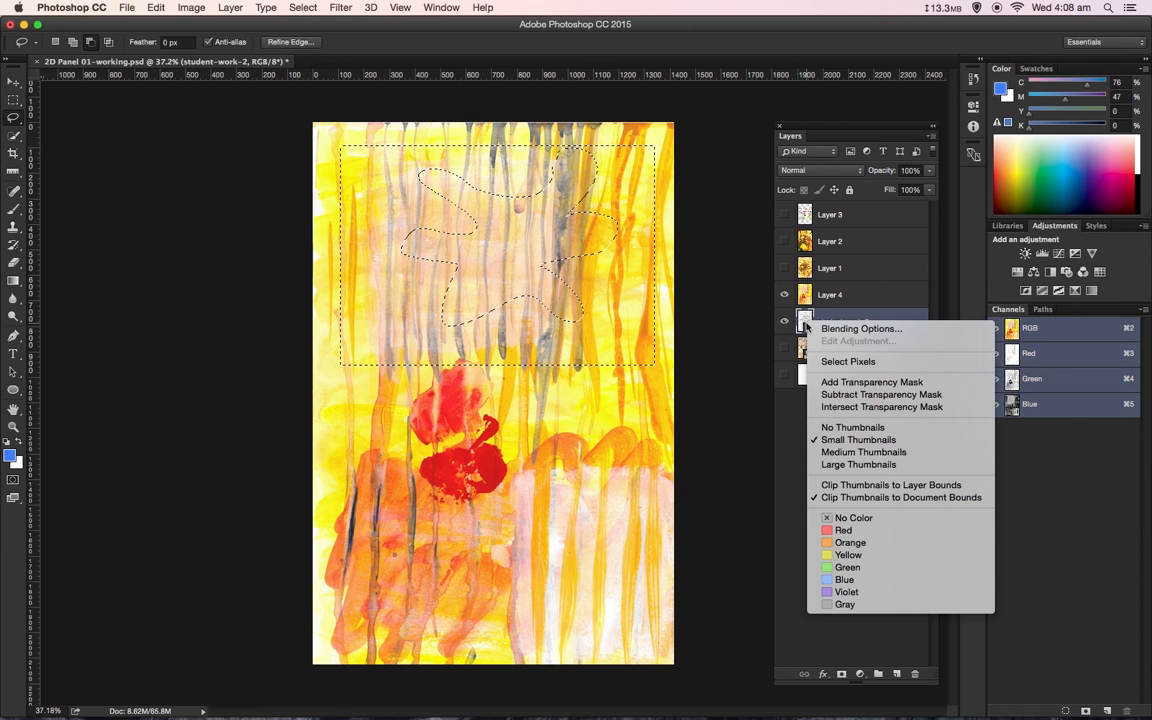
pyautogui.click(806, 327)
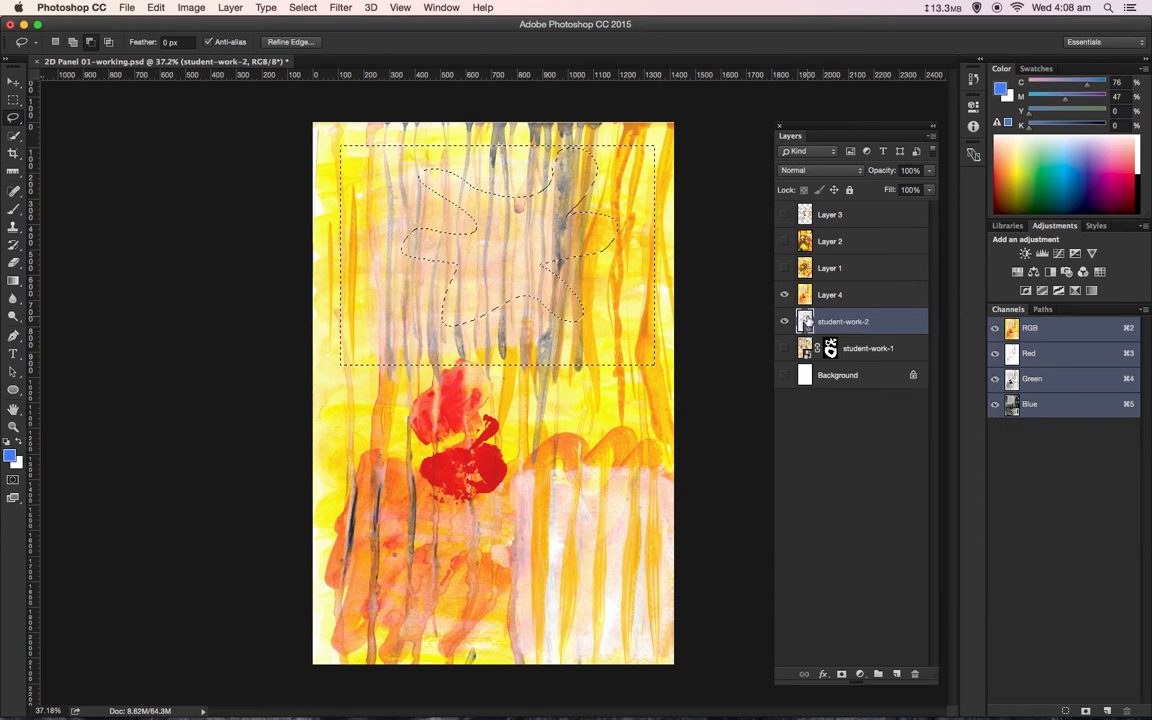
pyautogui.rightClick(807, 322)
pyautogui.click(807, 322)
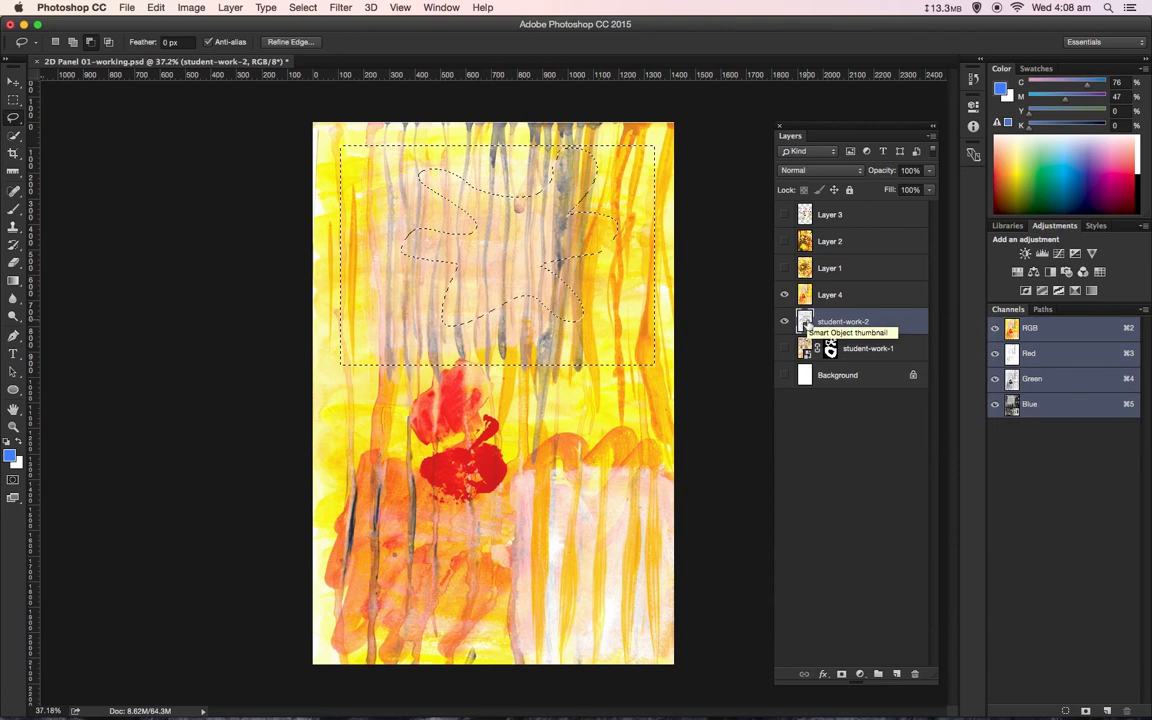
# Convert student-work-2 to a Smart Object and, with Layer 4 hidden, mask it with the rectangular selection and its branching cut-out
pyautogui.click(932, 135)
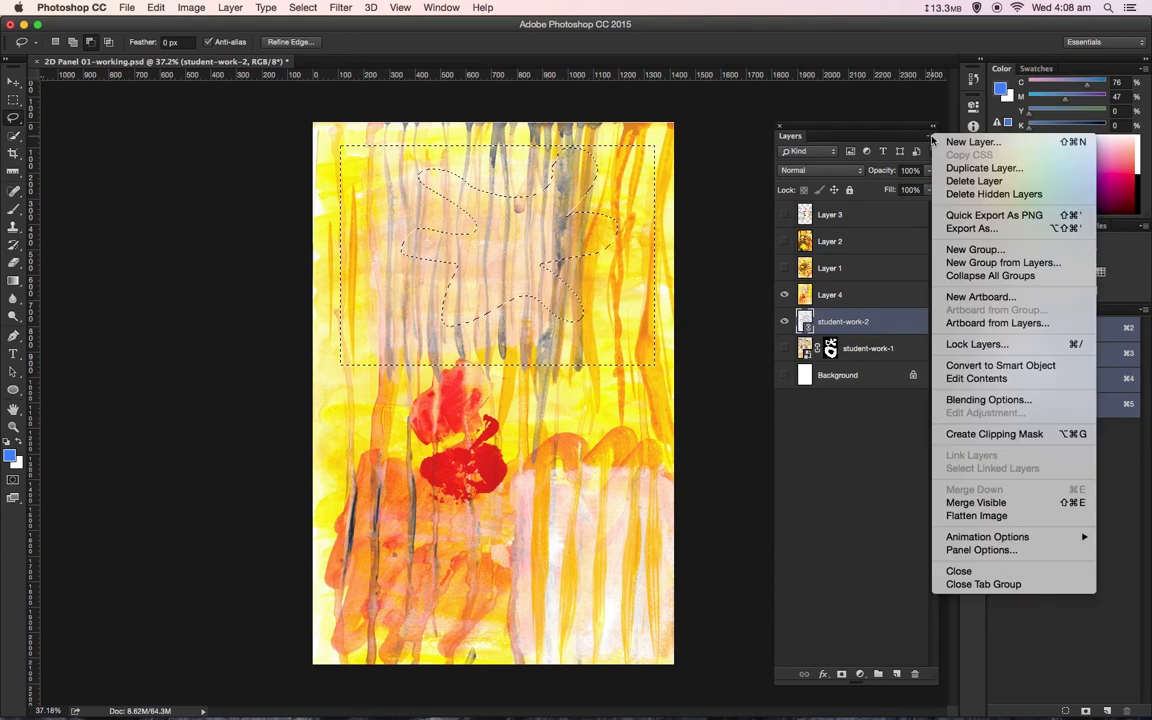
pyautogui.click(971, 368)
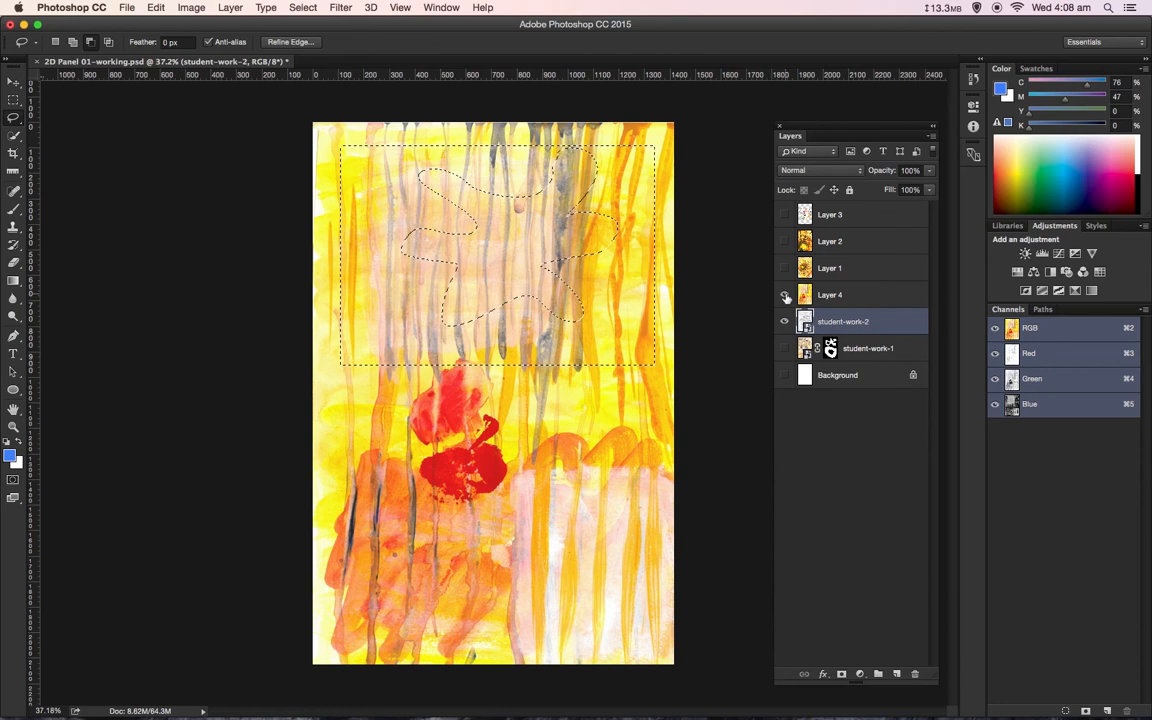
pyautogui.click(785, 296)
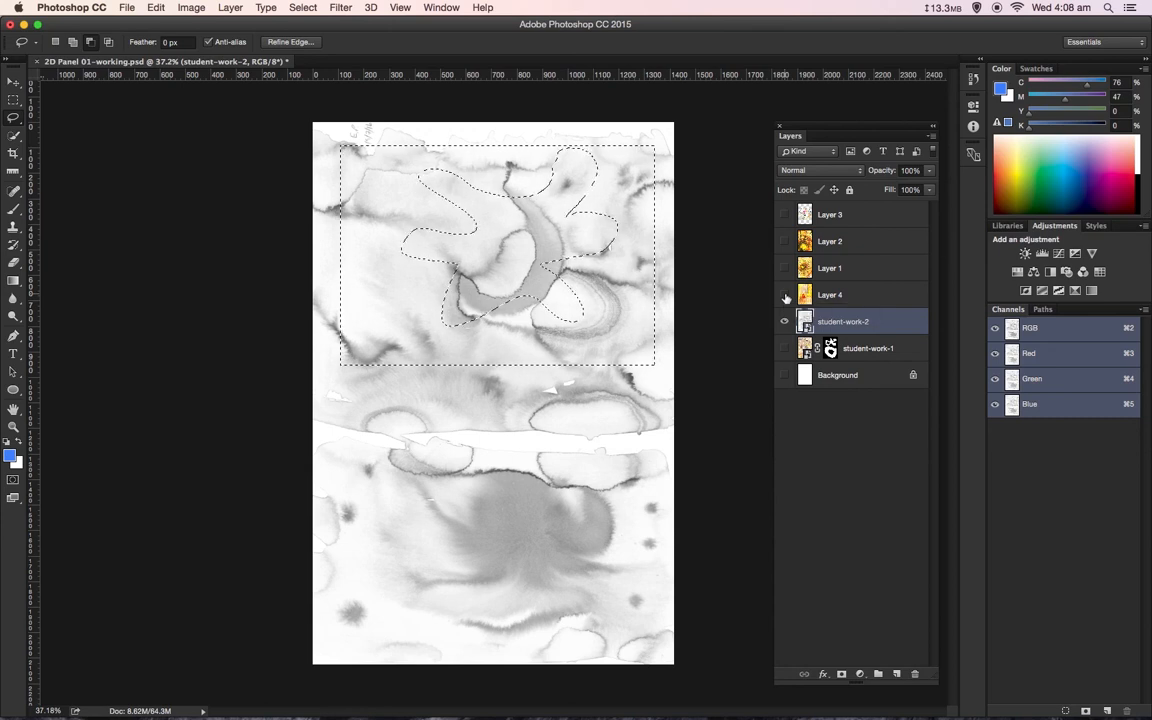
pyautogui.click(841, 675)
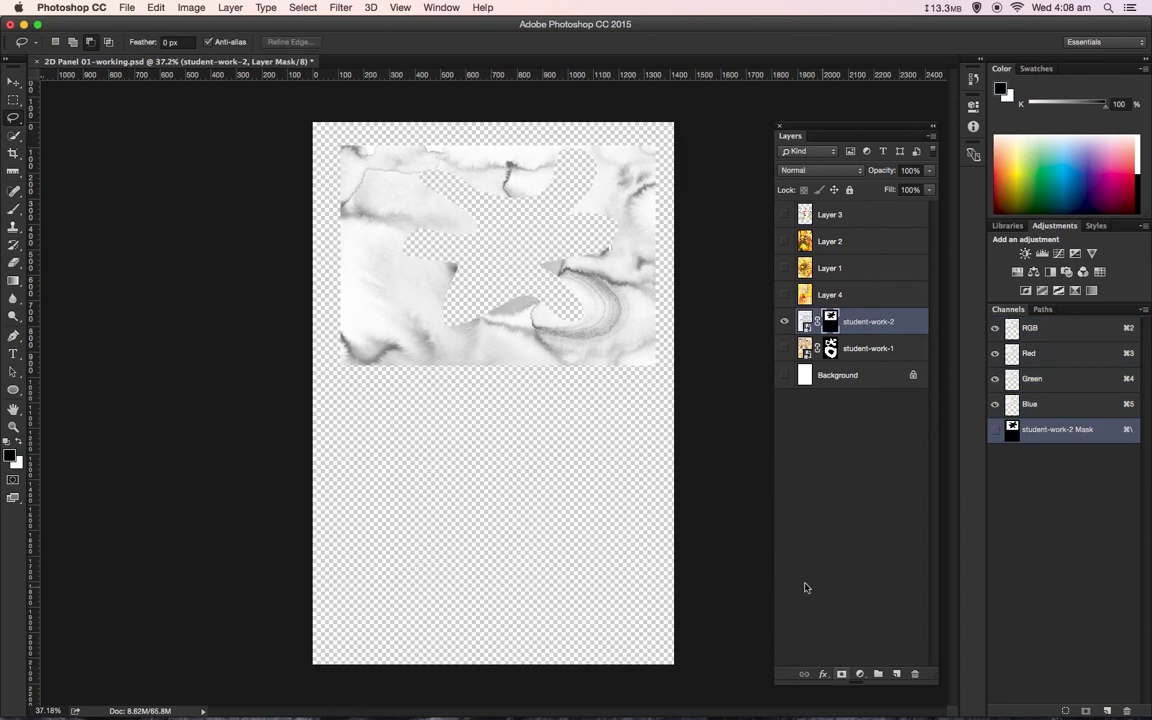